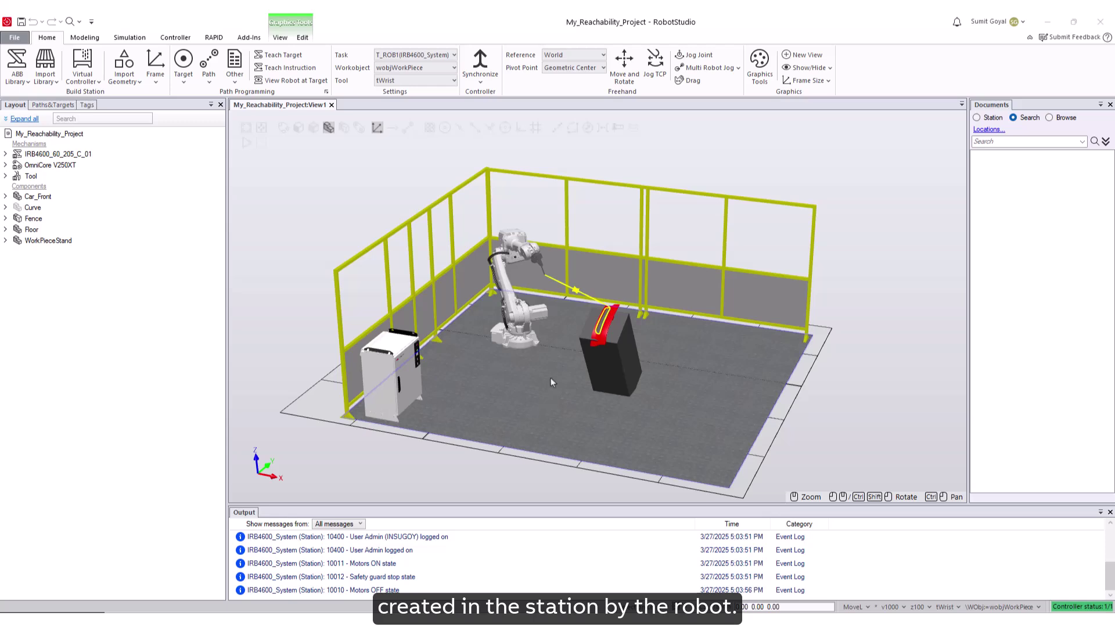
# In Paths & Targets, expand IRB4600_System > T_ROB1 > Paths & Procedures > Path_Process to list its instructions.
pyautogui.moveTo(552, 369)
pyautogui.keyDown('ctrl'); pyautogui.keyDown('shift'); pyautogui.mouseDown()
pyautogui.moveTo(598, 364)
pyautogui.moveTo(551, 373)
pyautogui.mouseUp(); pyautogui.keyUp('shift'); pyautogui.keyUp('ctrl')
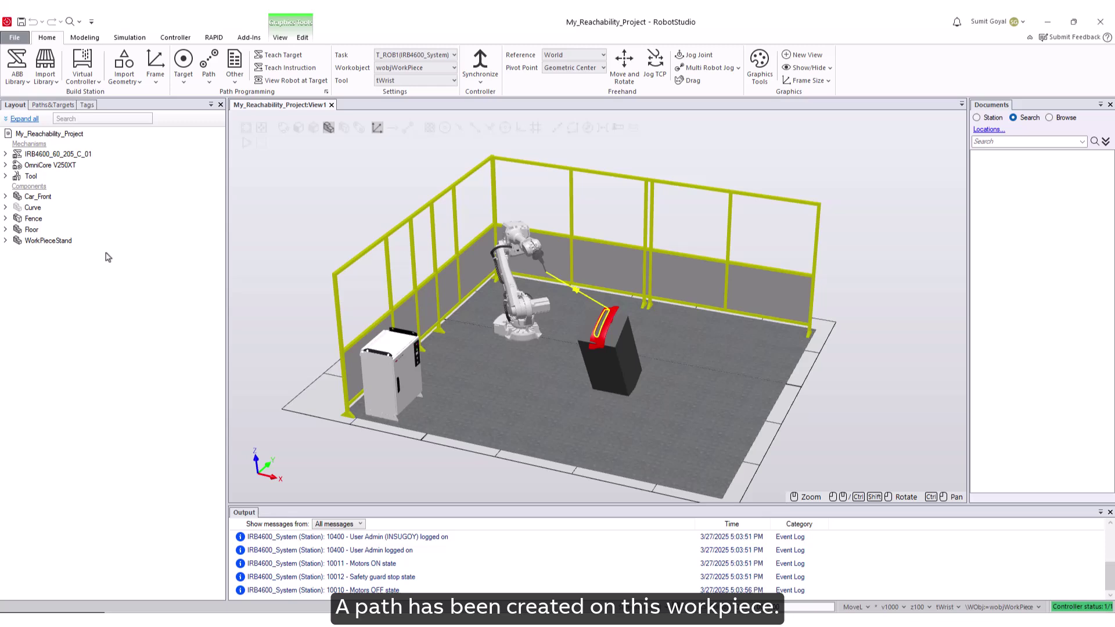
pyautogui.click(55, 105)
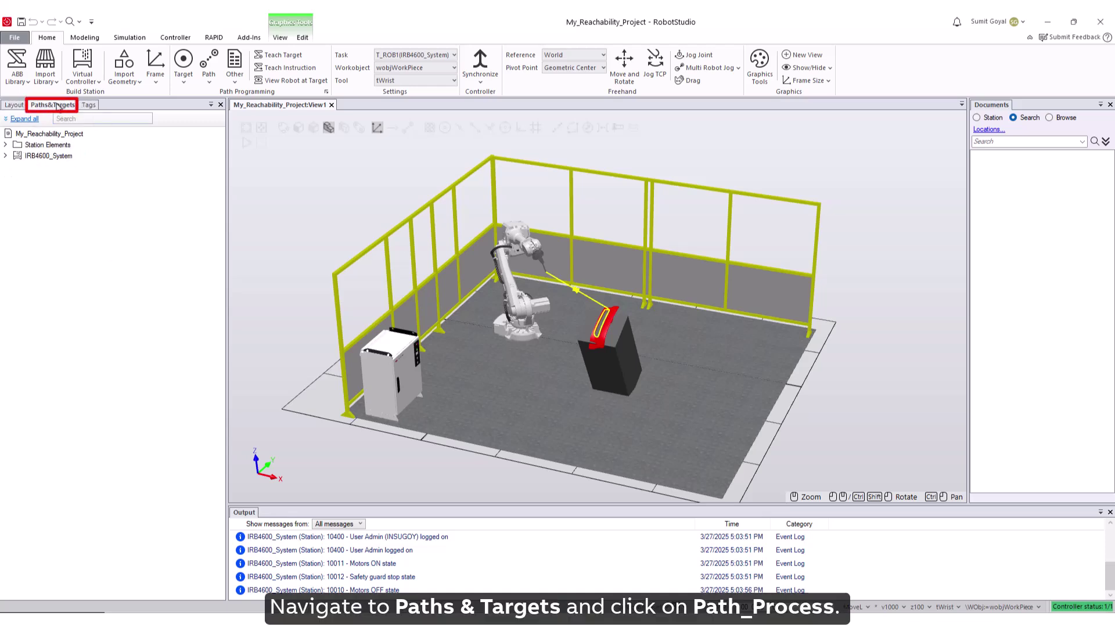
pyautogui.click(6, 156)
pyautogui.click(15, 166)
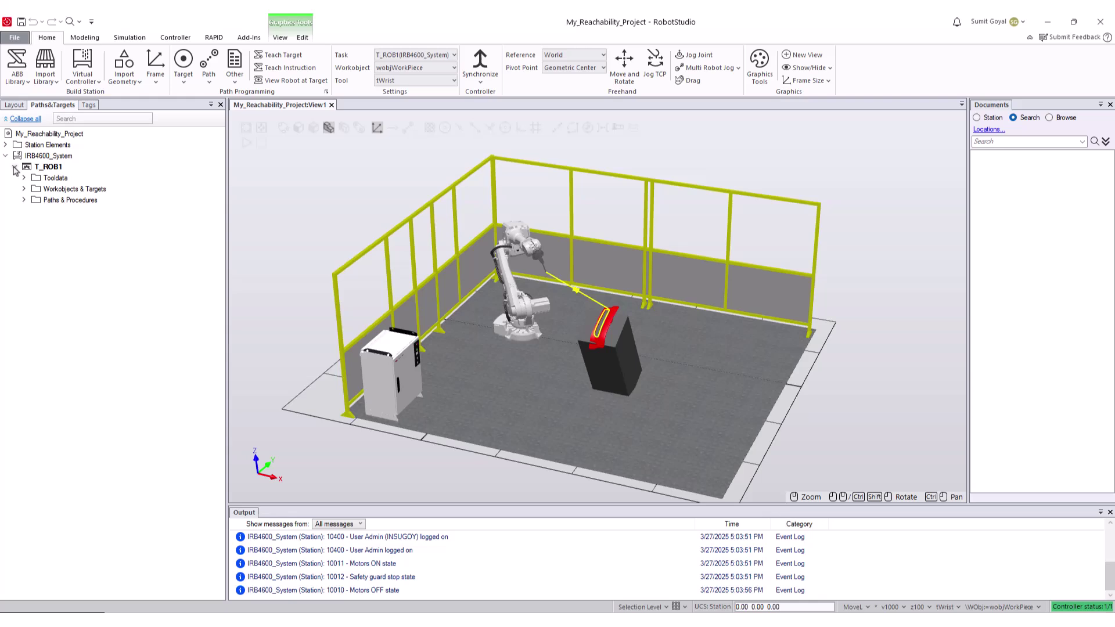
pyautogui.click(24, 201)
pyautogui.click(33, 211)
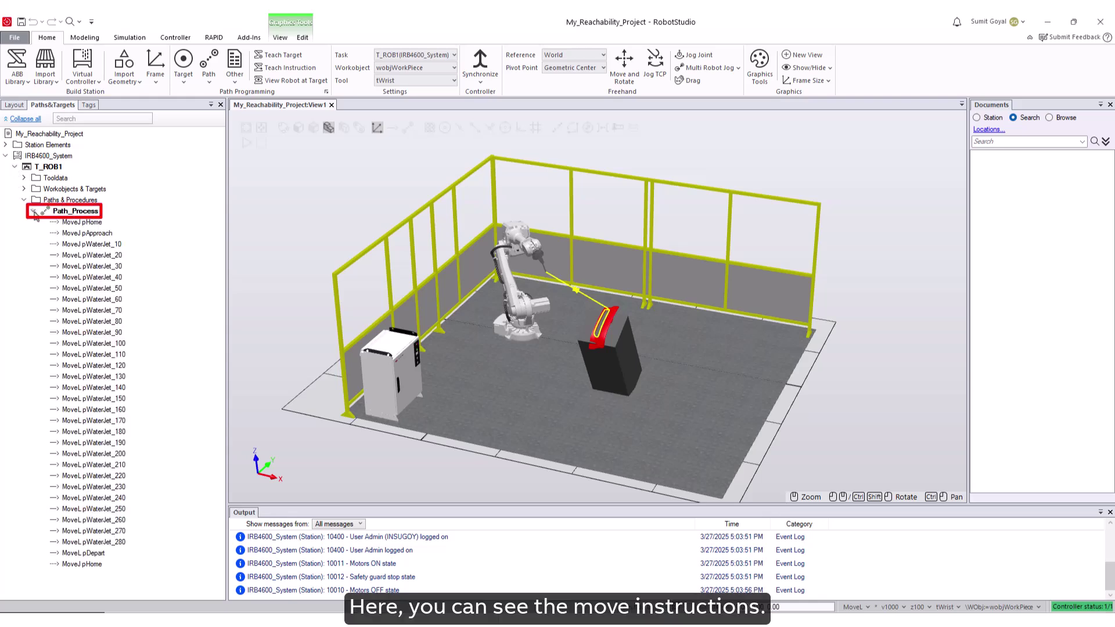
# Run Check Reachability on MoveJ pHome and then MoveJ pApproach, which gets flagged unreachable.
pyautogui.rightClick(89, 225)
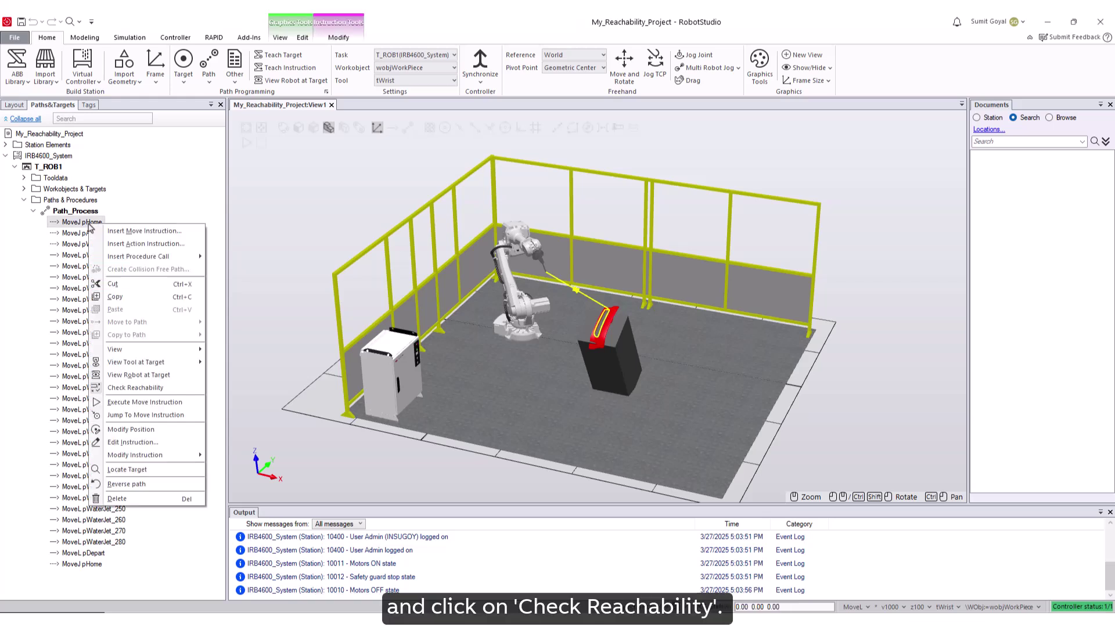
pyautogui.click(122, 392)
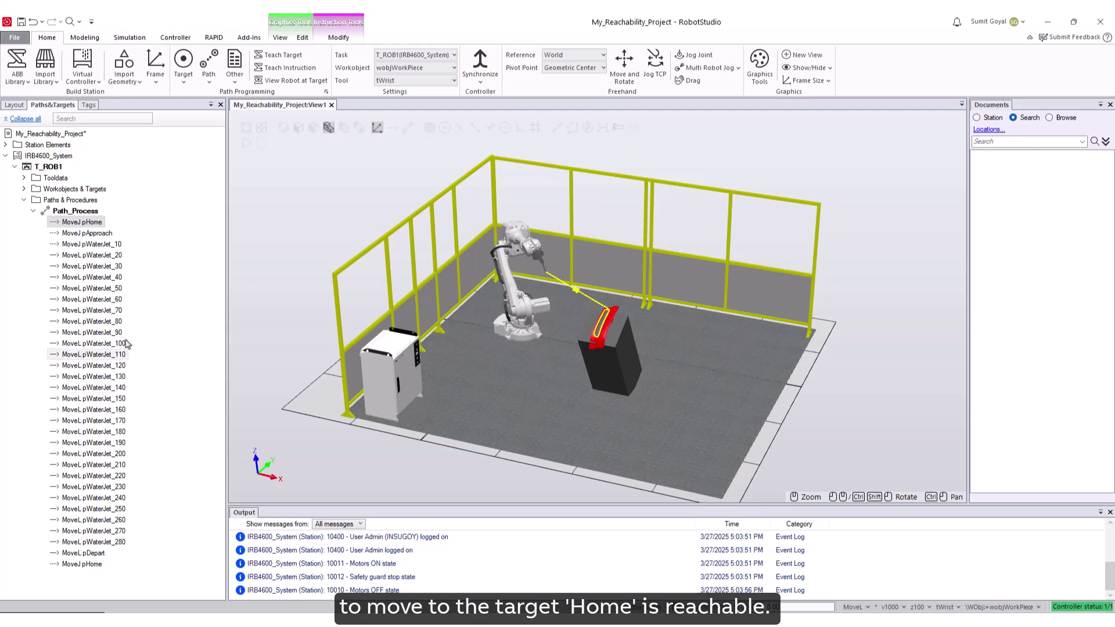
pyautogui.rightClick(108, 236)
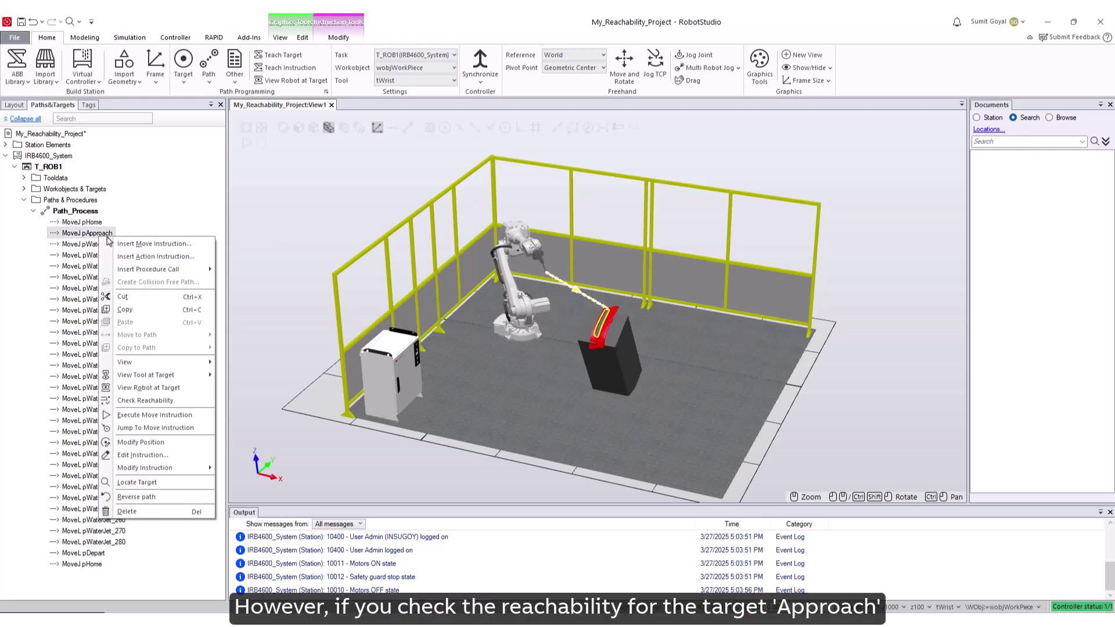
pyautogui.click(132, 400)
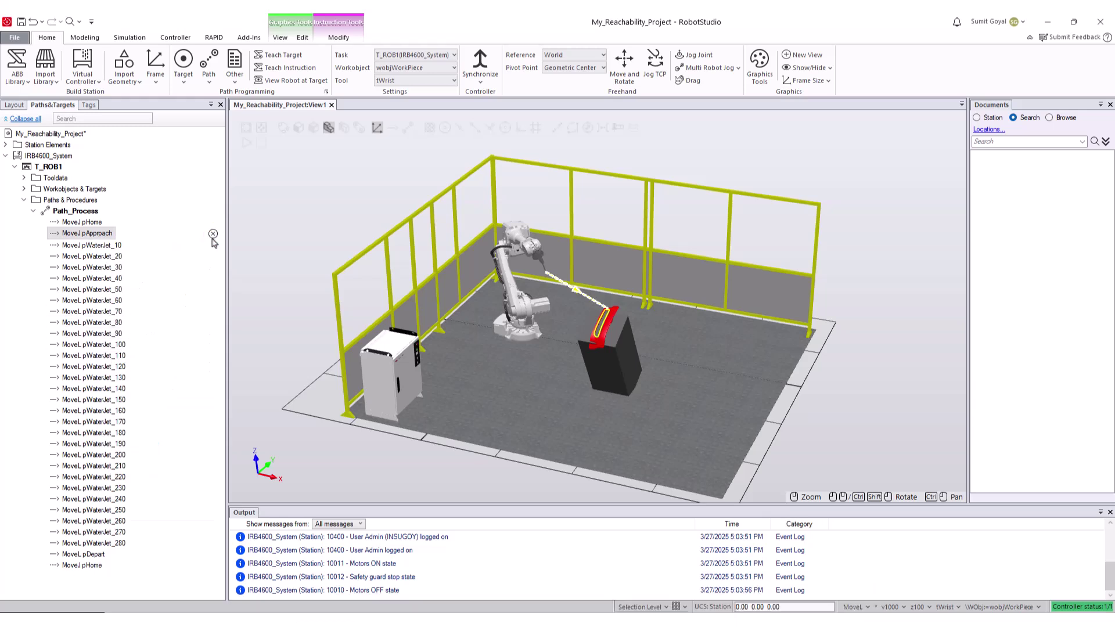
# Check reachability of the whole Path_Process, flagging pWaterJet_10–180, 250–280 and pDepart unreachable.
pyautogui.rightClick(80, 213)
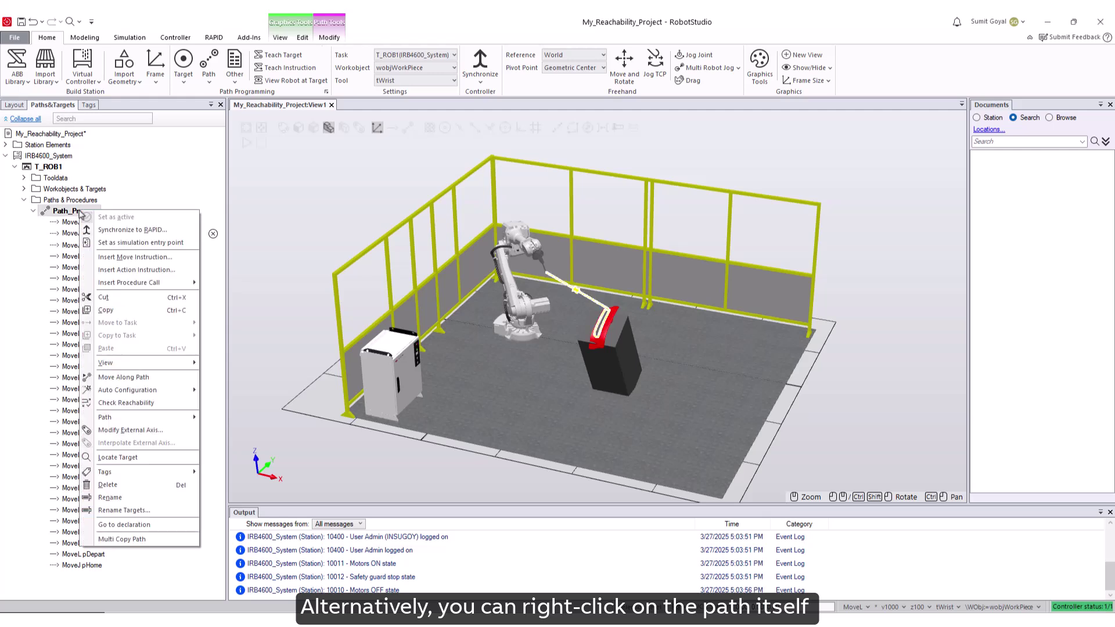
pyautogui.click(122, 402)
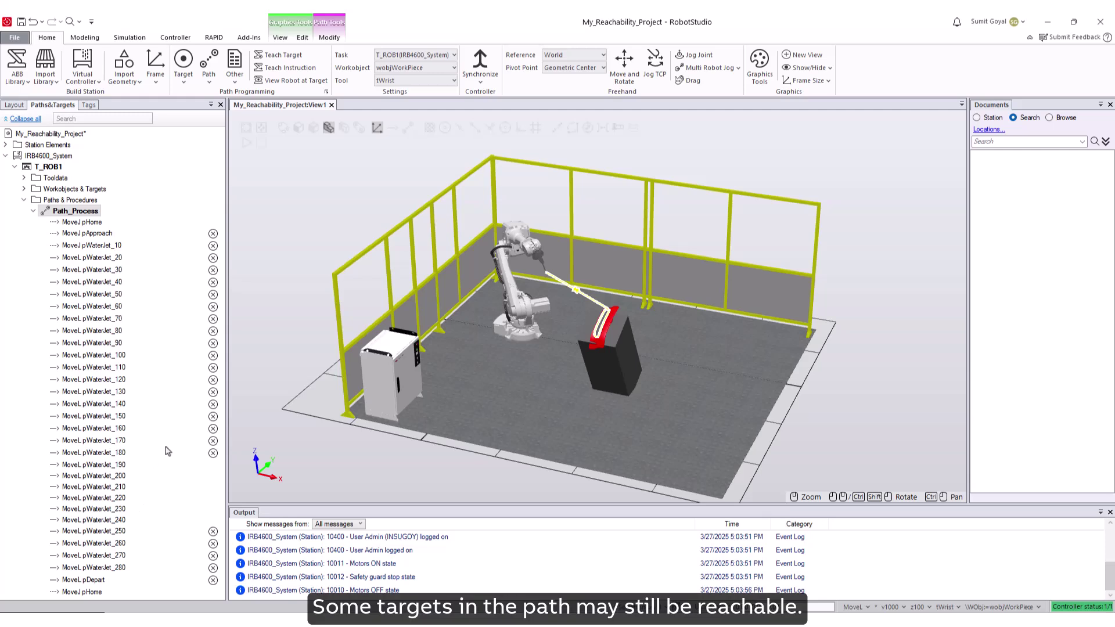
# Enable View Robot at Target and show the robot at pApproach, reading its out-of-reach message.
pyautogui.rightClick(90, 226)
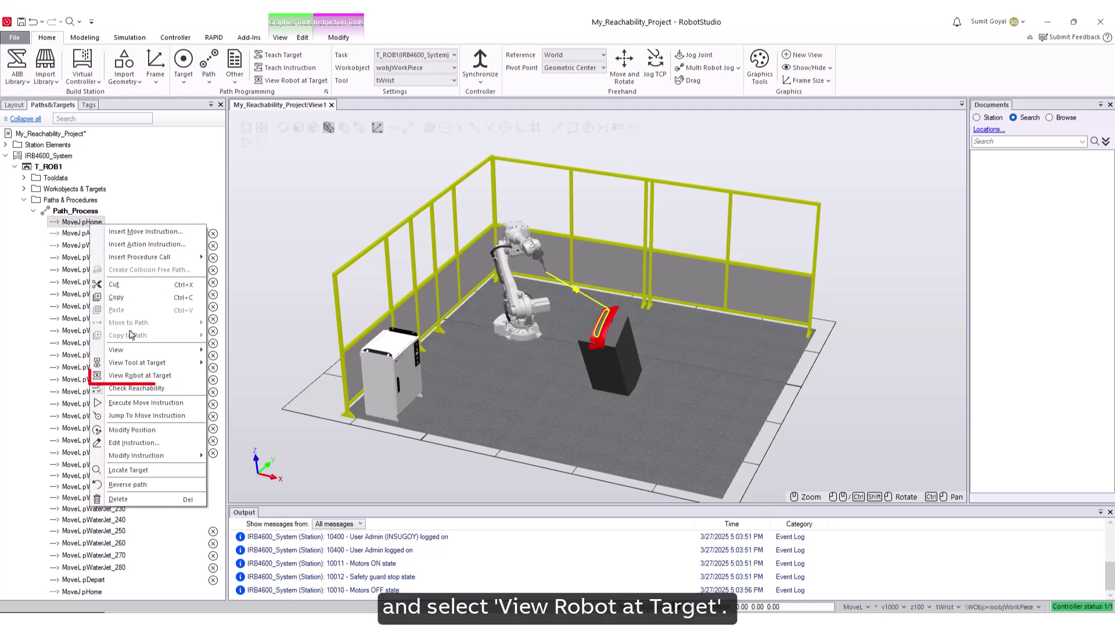
pyautogui.click(133, 375)
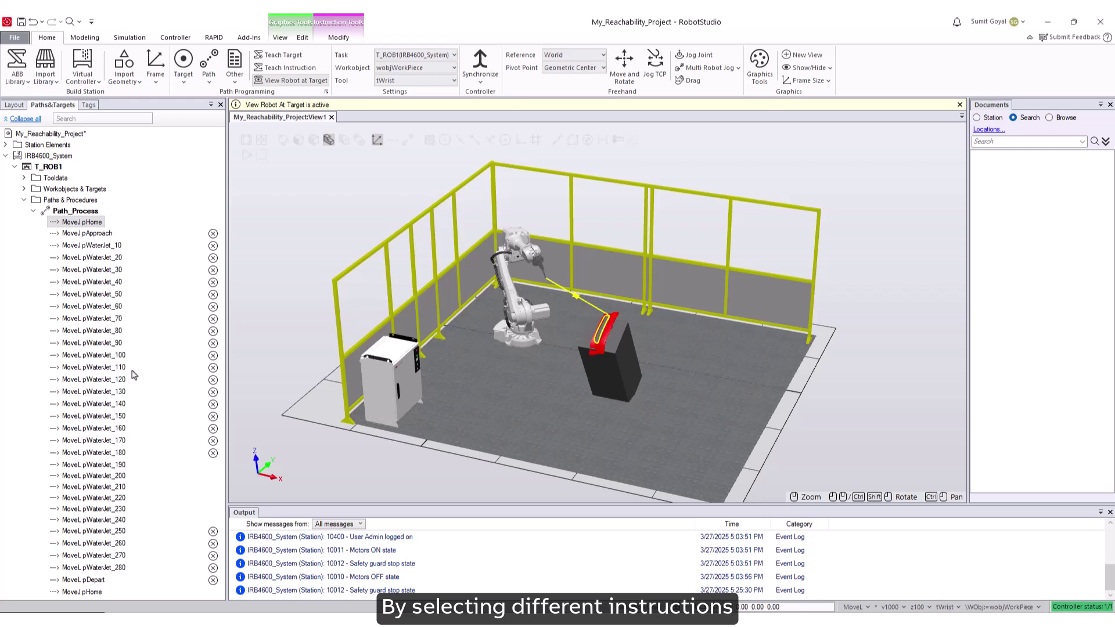
pyautogui.click(101, 238)
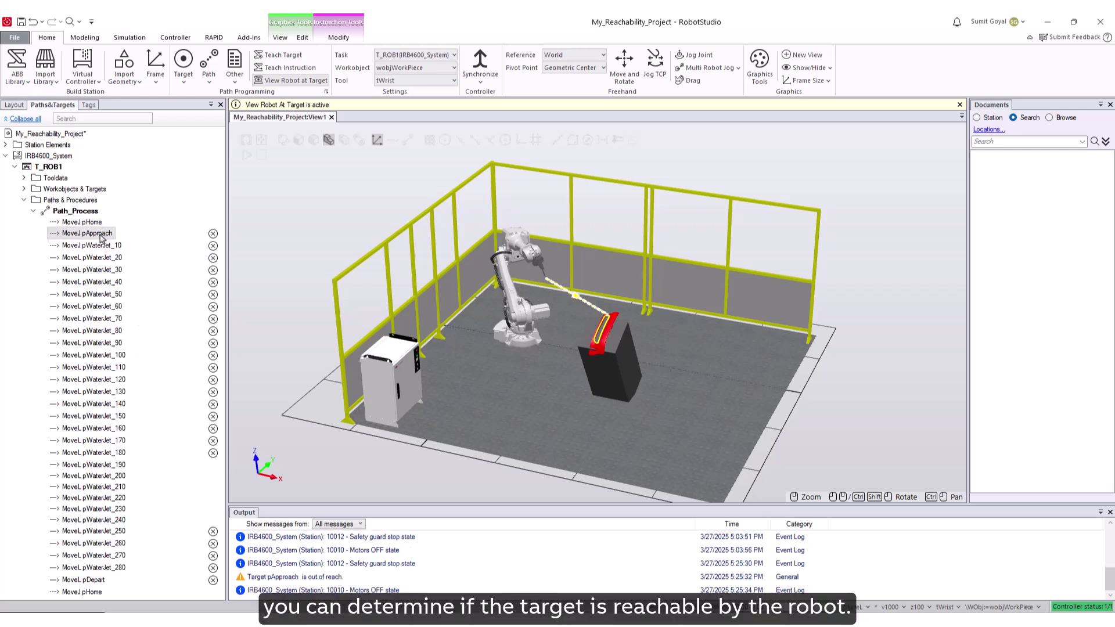
pyautogui.doubleClick(291, 577)
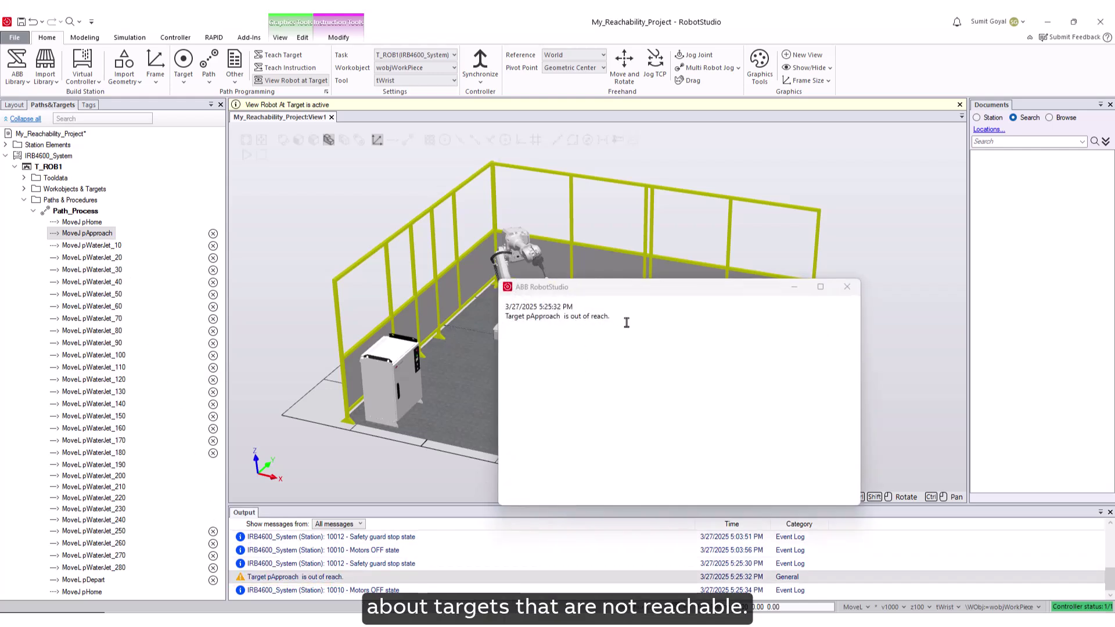
pyautogui.click(849, 291)
# Preview the robot at pWaterJet_10, 30, 60, 180–240 and 280, then return it to pHome.
pyautogui.click(90, 245)
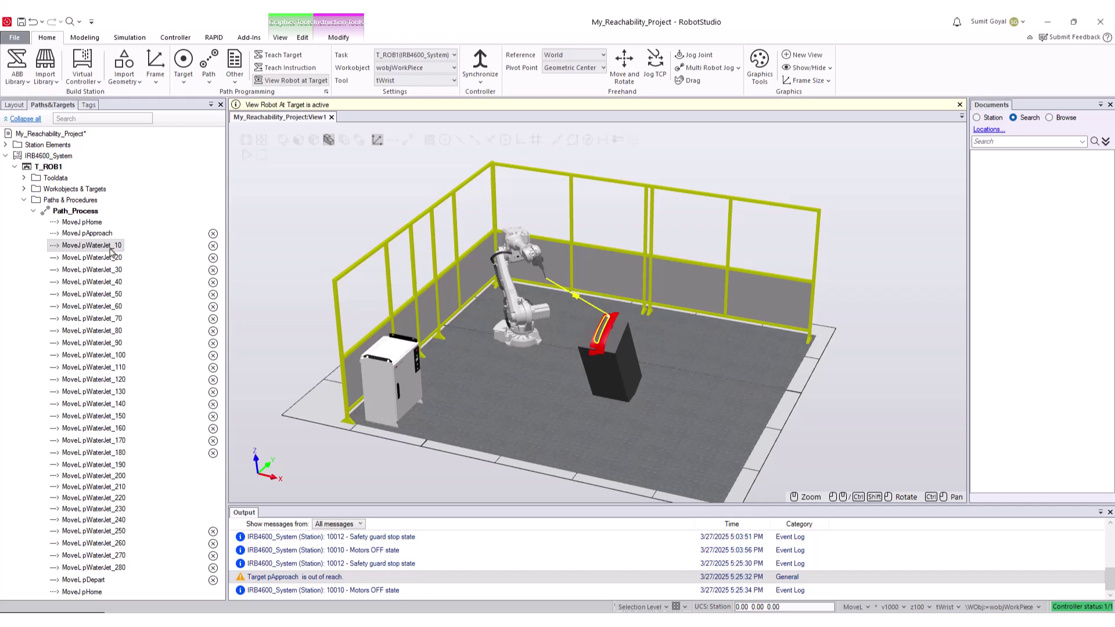
pyautogui.click(107, 270)
pyautogui.click(106, 306)
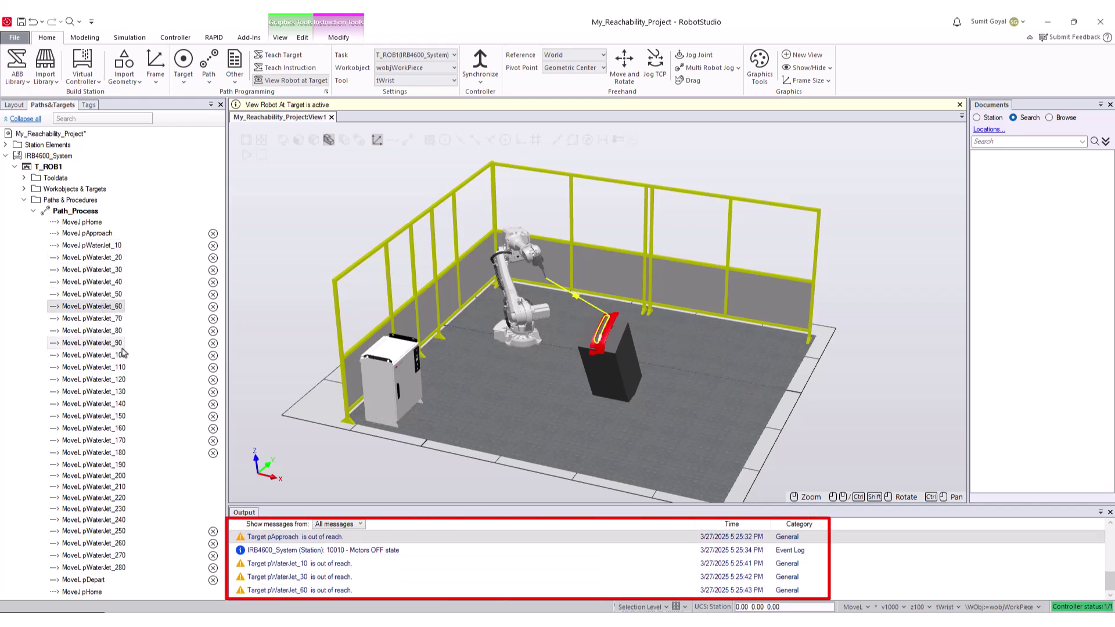
pyautogui.click(116, 455)
pyautogui.click(114, 466)
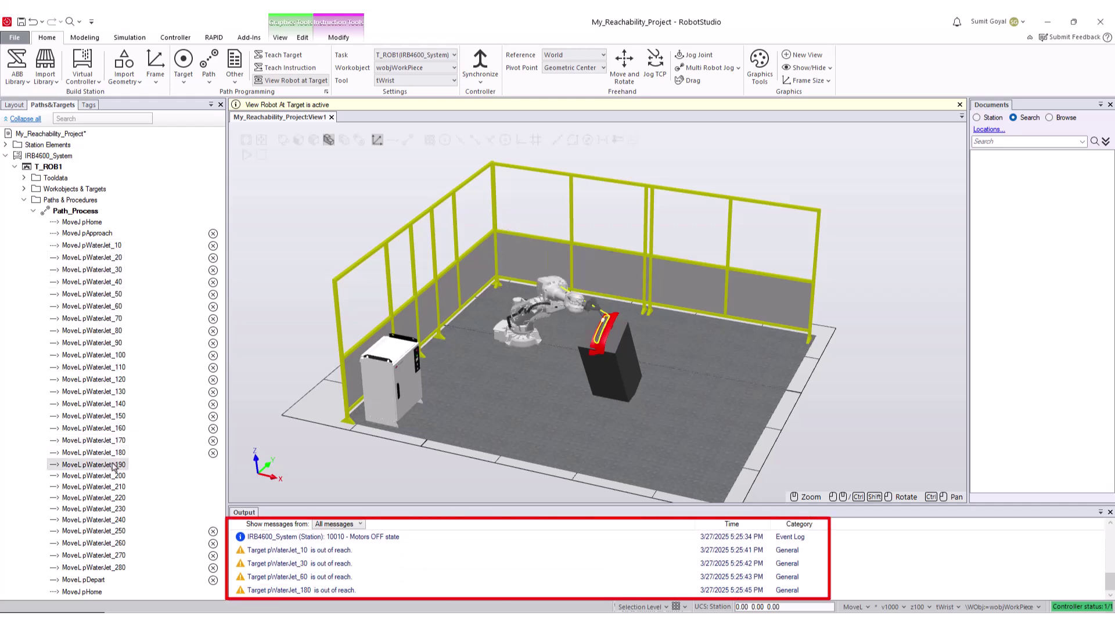
pyautogui.click(112, 477)
pyautogui.click(109, 487)
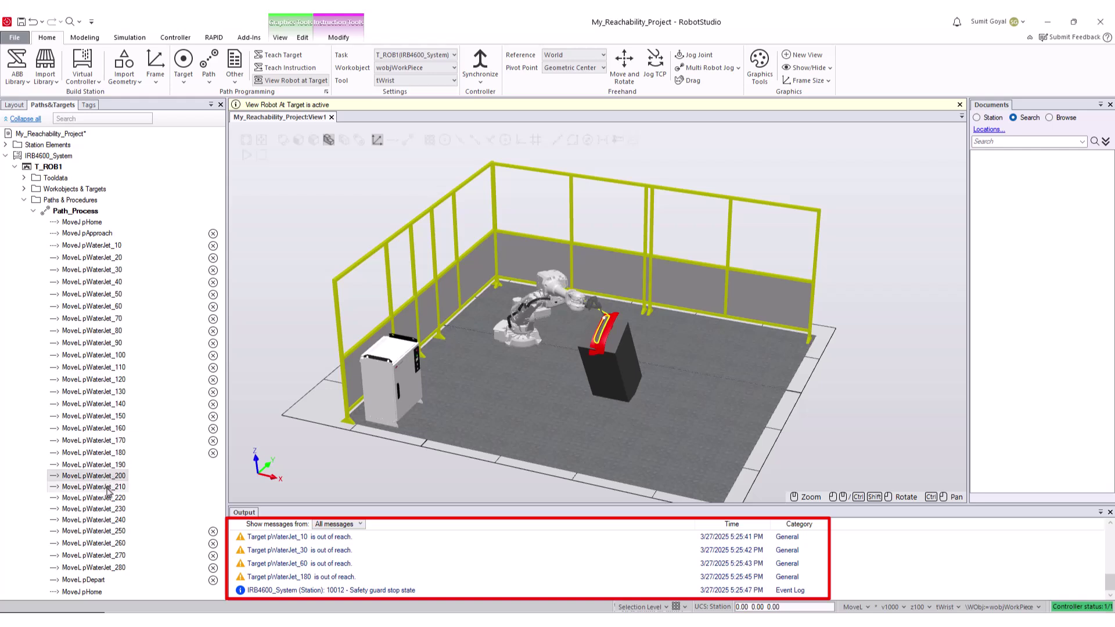
pyautogui.click(110, 498)
pyautogui.click(111, 519)
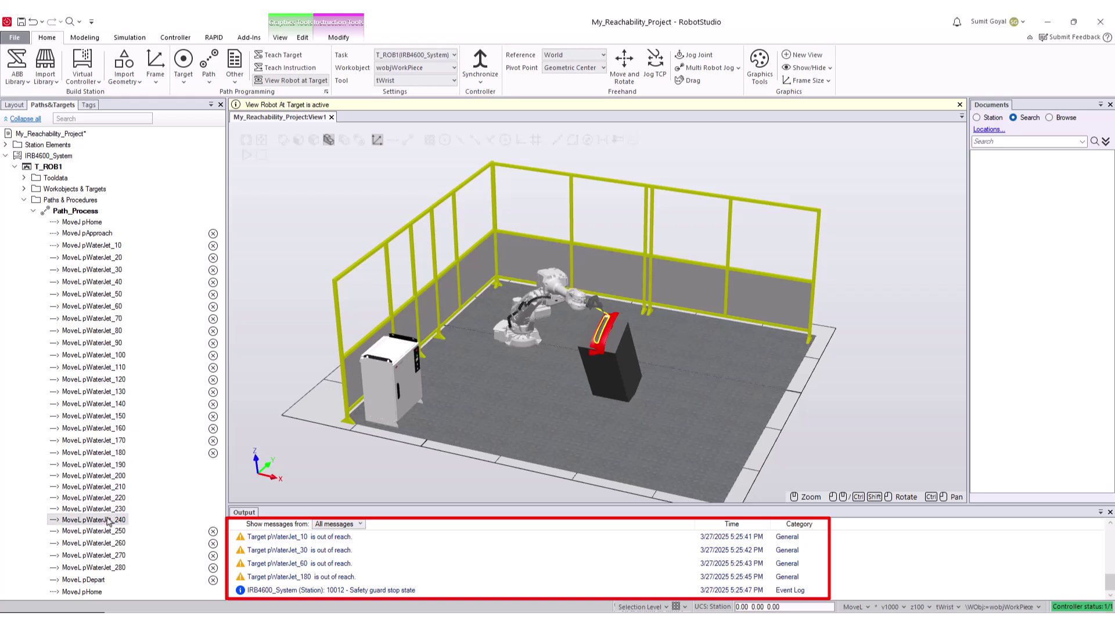
pyautogui.click(113, 569)
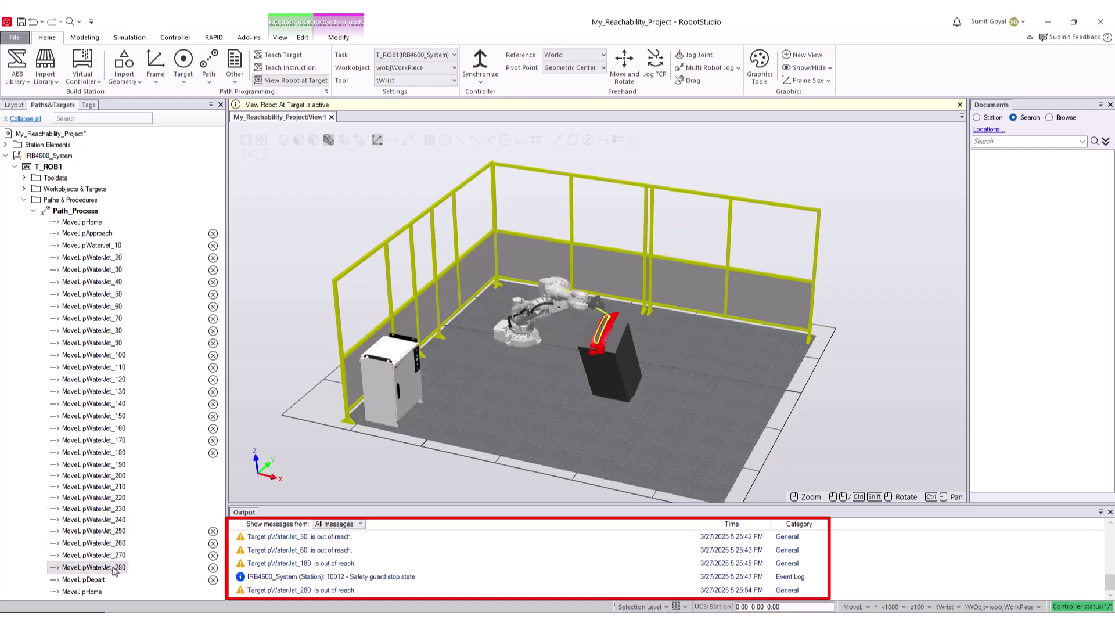
pyautogui.click(91, 223)
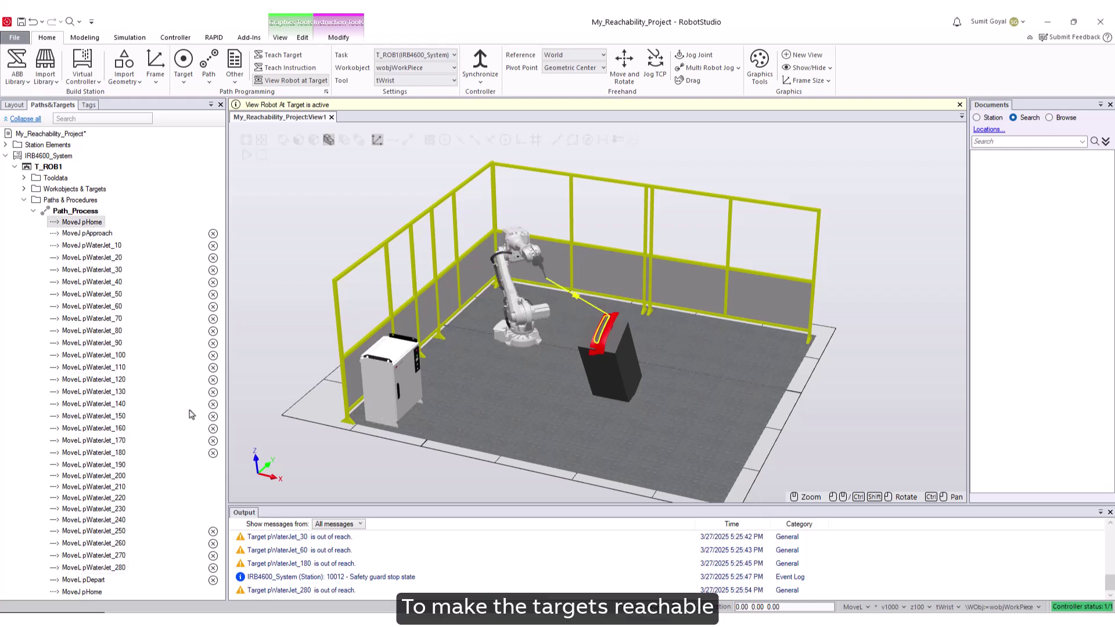
pyautogui.click(518, 279)
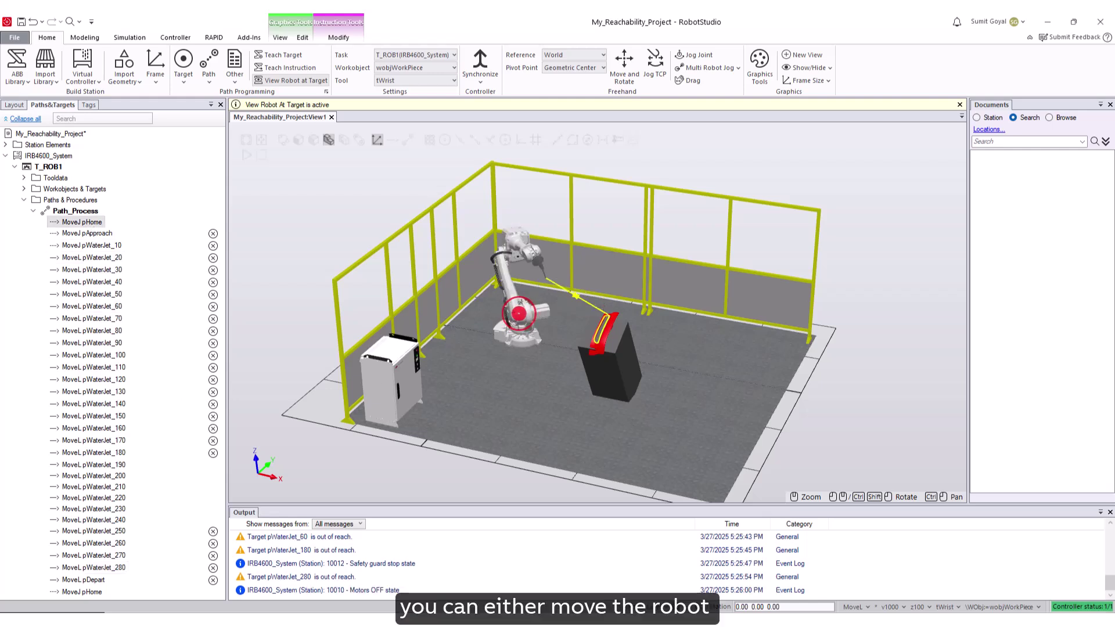
pyautogui.click(624, 67)
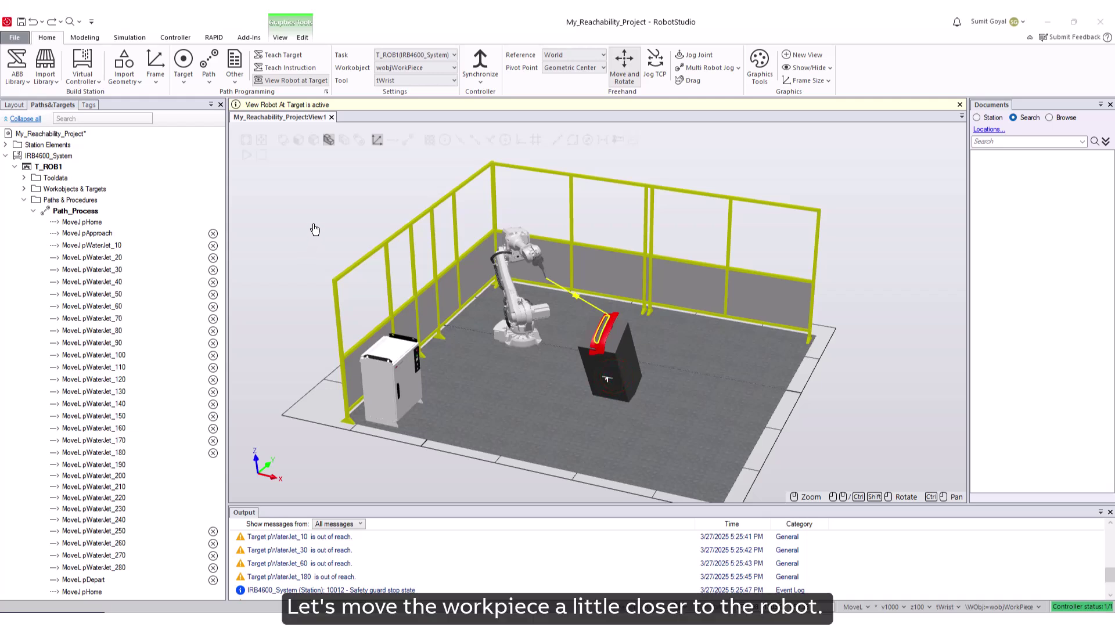
pyautogui.click(329, 141)
pyautogui.click(623, 74)
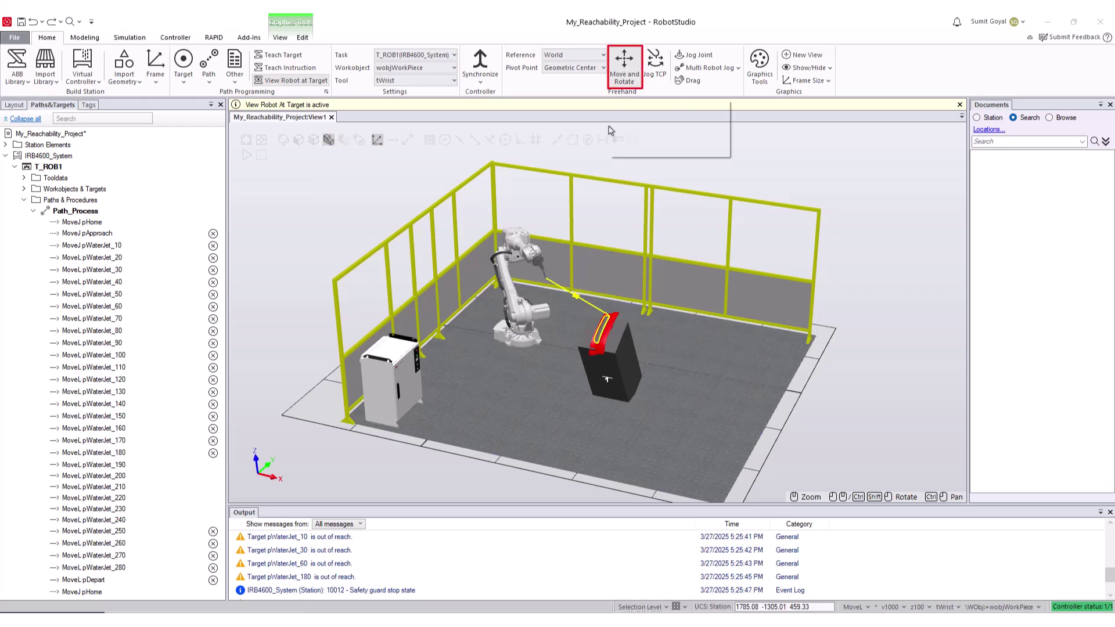
pyautogui.click(608, 388)
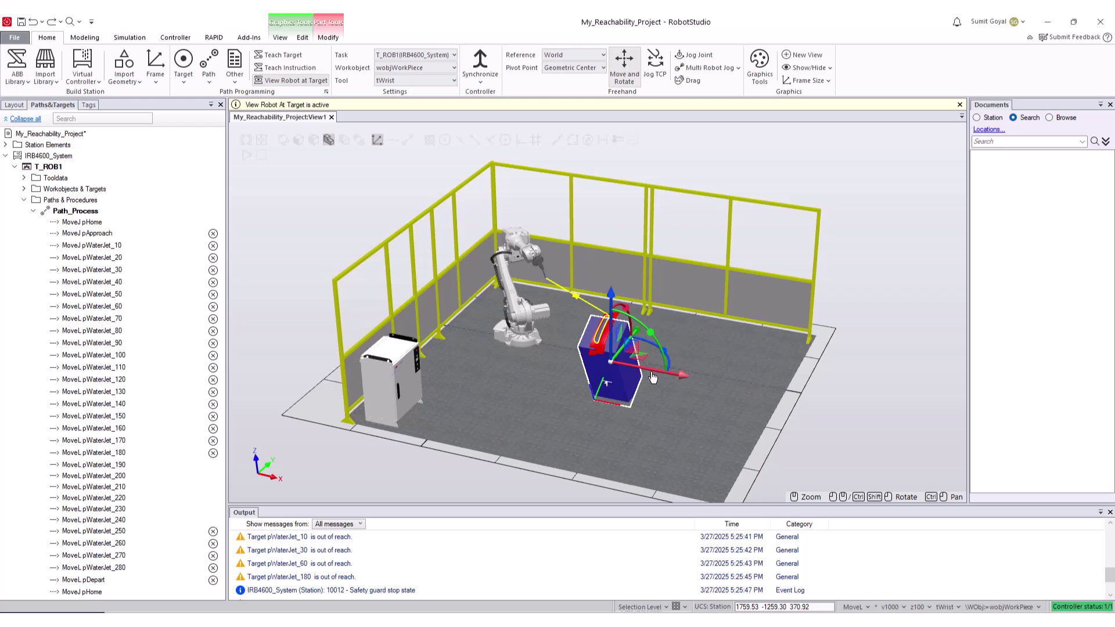
pyautogui.moveTo(652, 378); pyautogui.dragTo(601, 369)
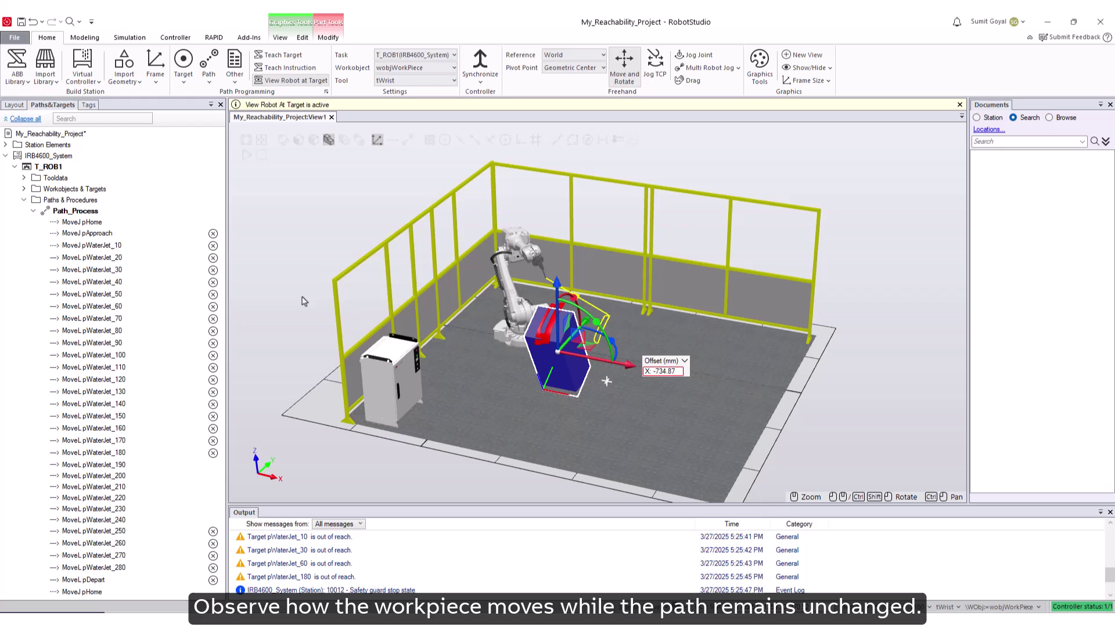
pyautogui.click(308, 263)
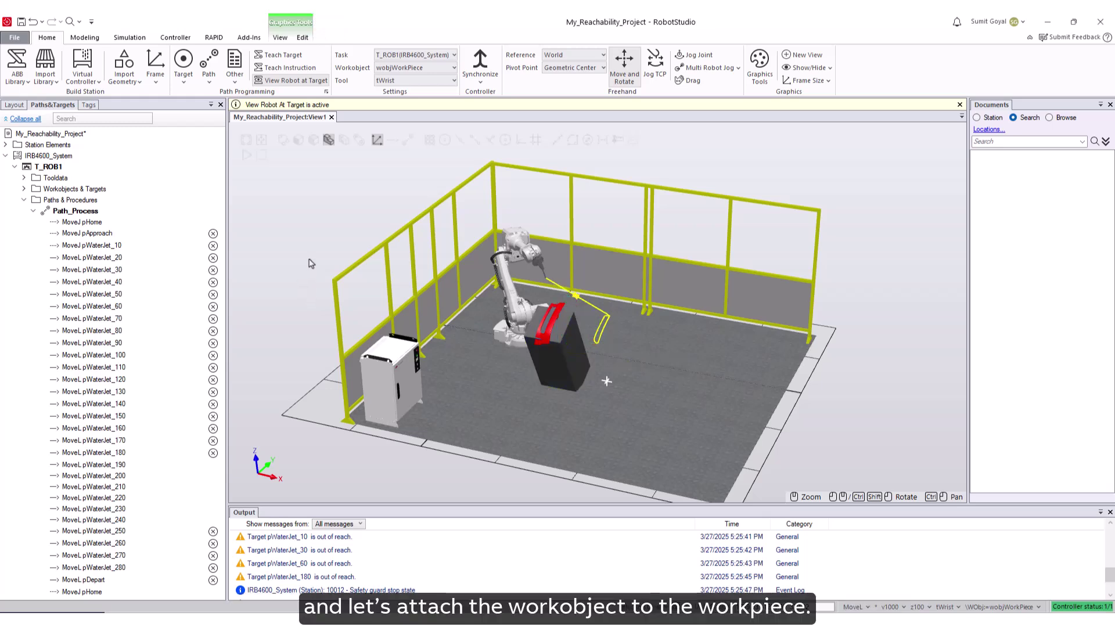
pyautogui.hotkey('ctrl', 'z')
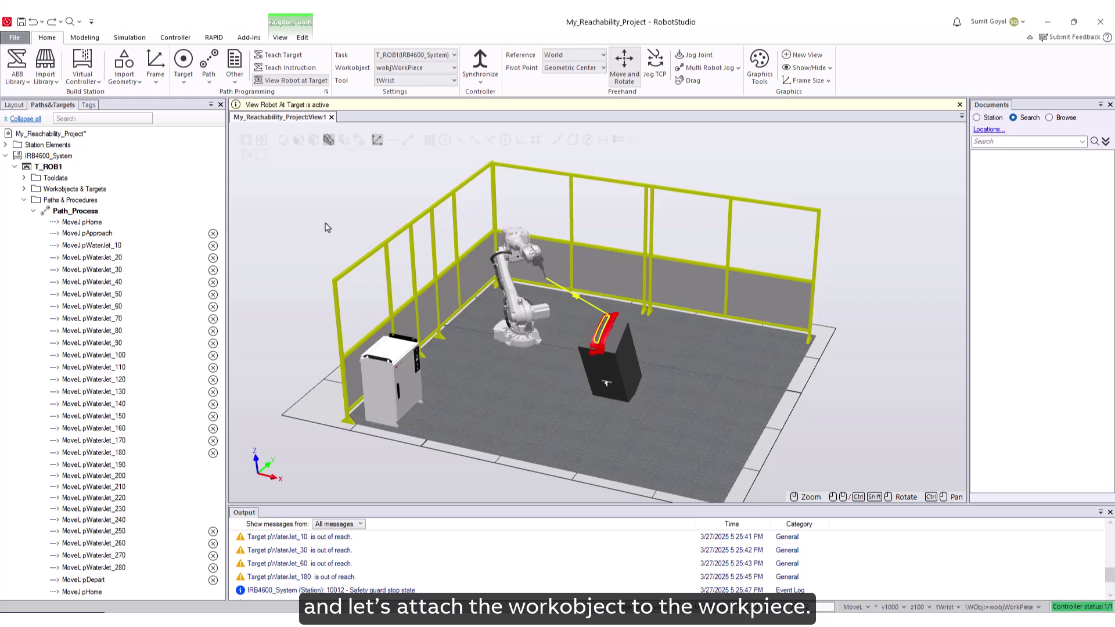
# Attach wobjWorkPiece to Car_Front, answering No to updating its position.
pyautogui.click(23, 189)
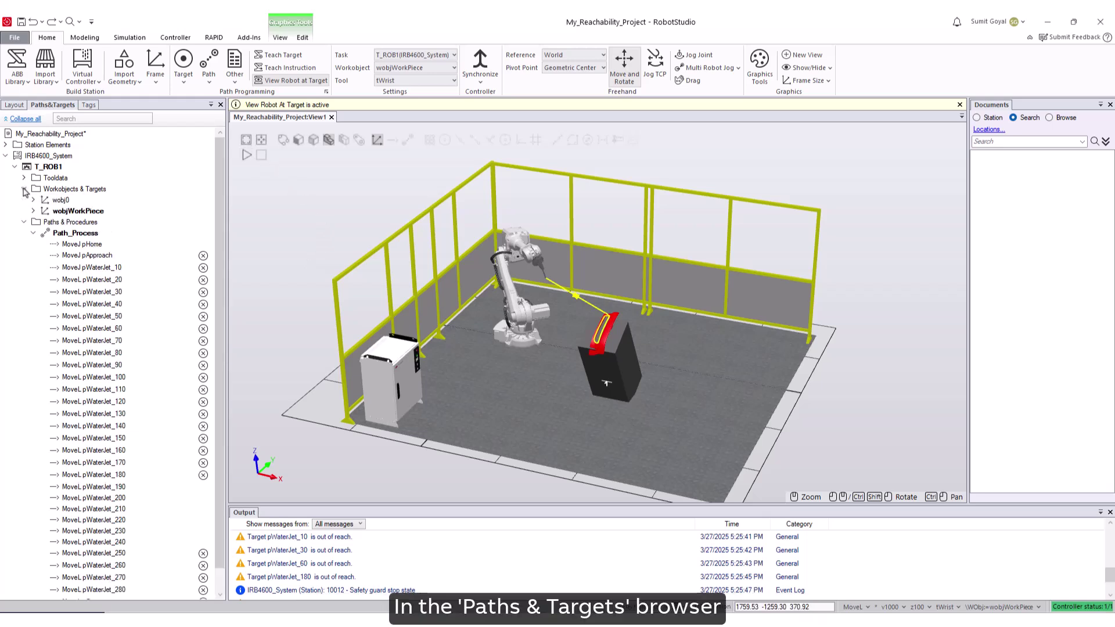
pyautogui.click(33, 211)
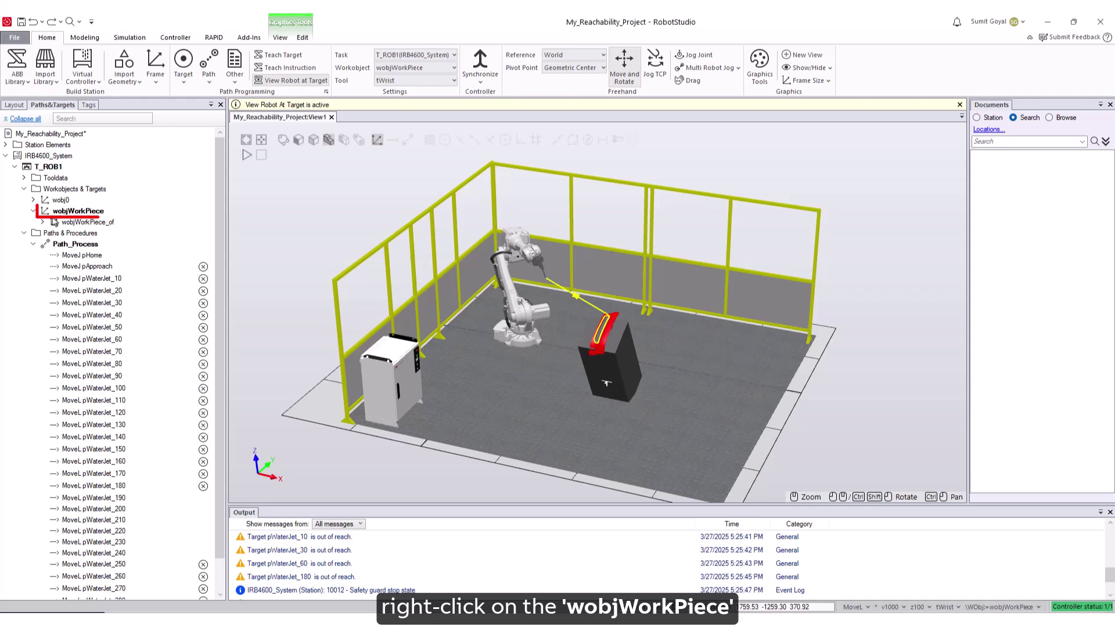
pyautogui.click(43, 223)
pyautogui.rightClick(74, 212)
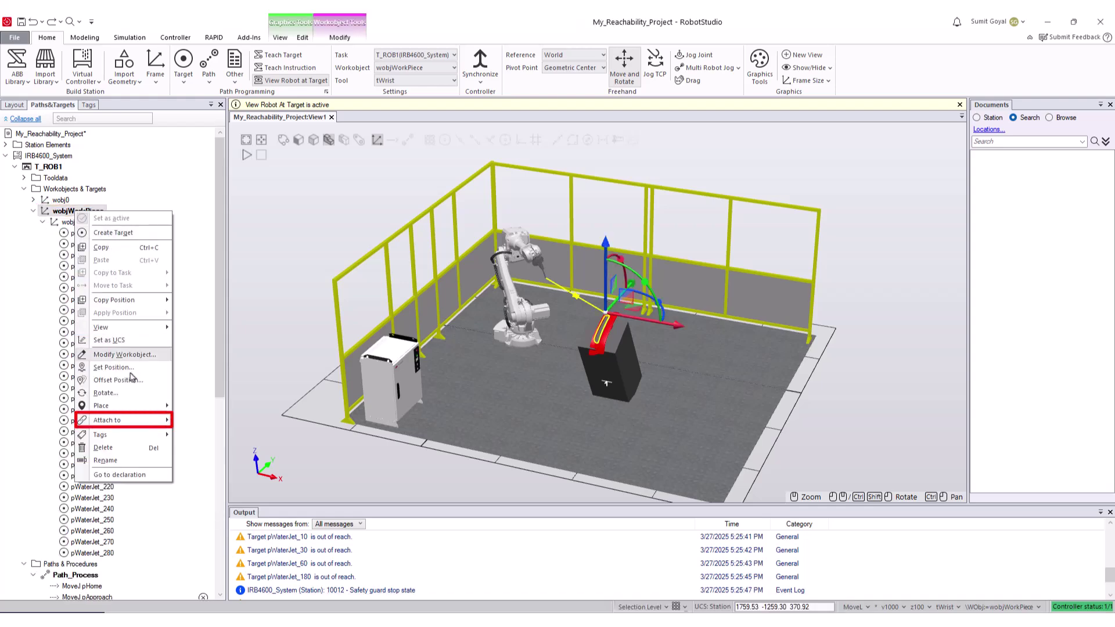
pyautogui.moveTo(149, 428)
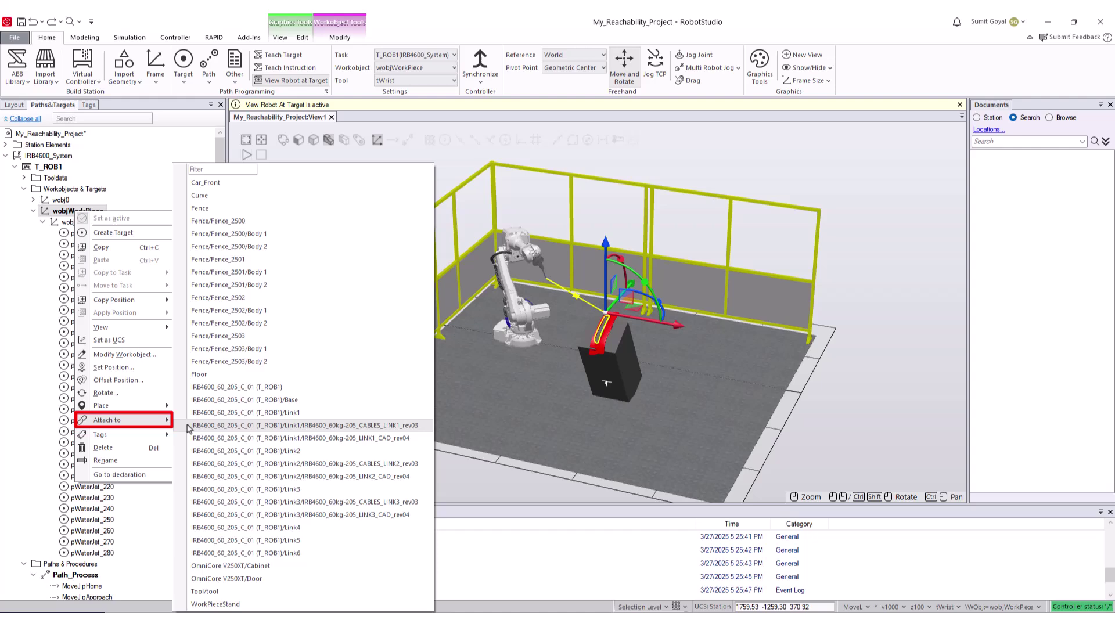
pyautogui.click(229, 192)
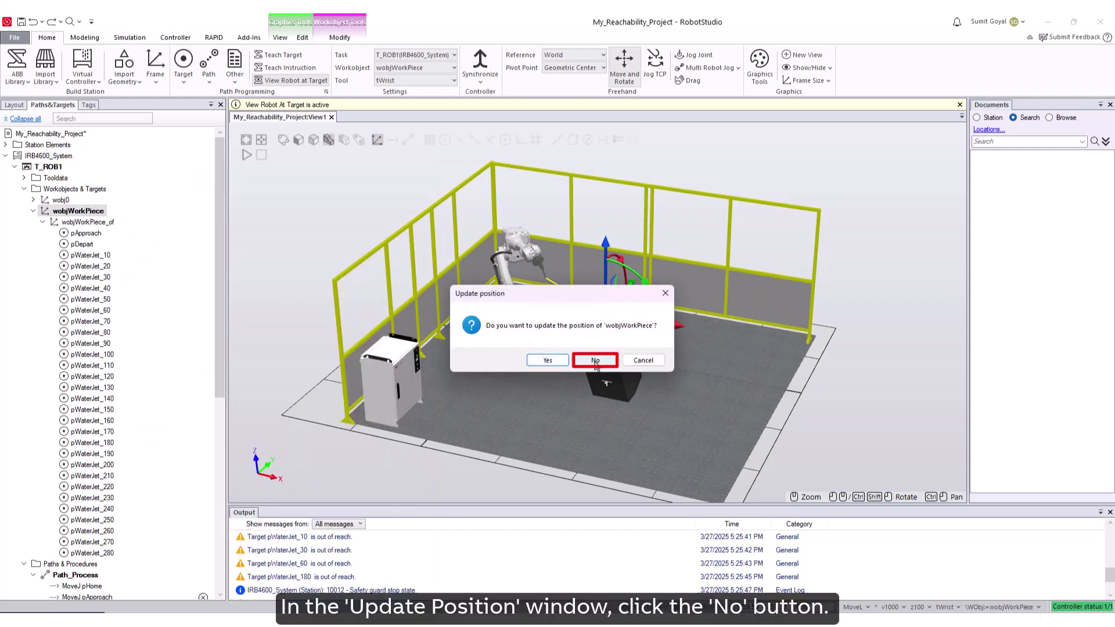
pyautogui.click(595, 360)
pyautogui.click(258, 241)
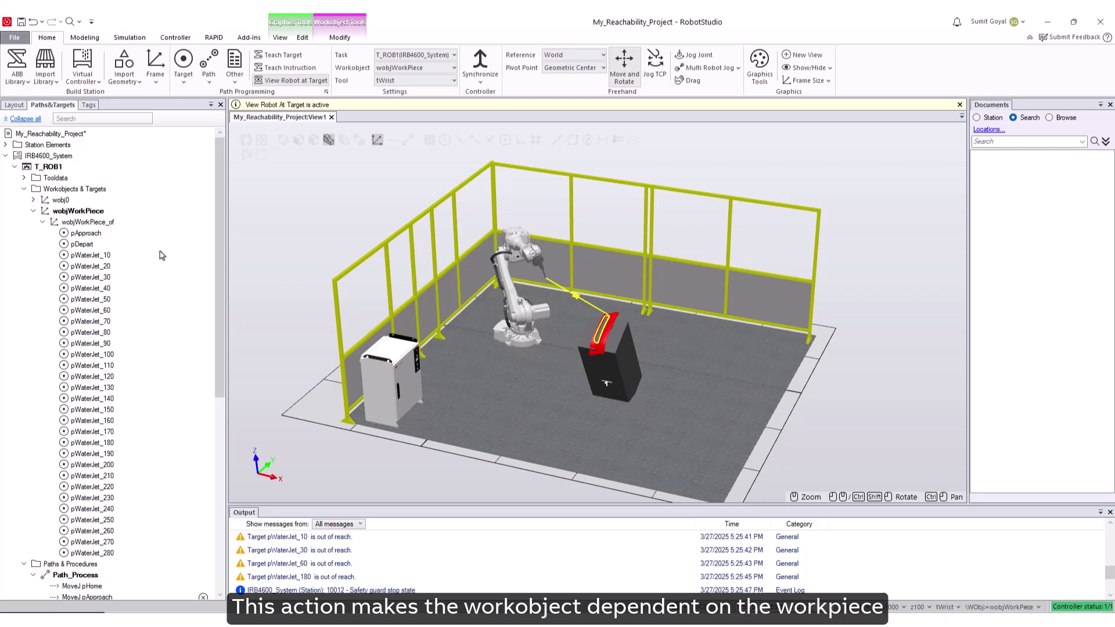
pyautogui.click(32, 211)
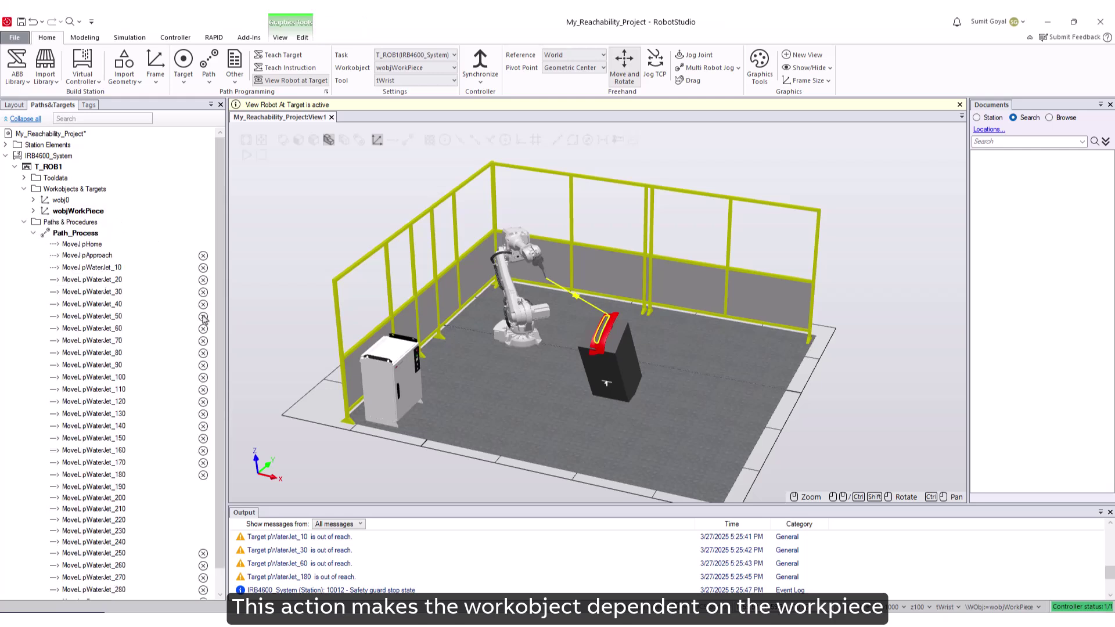
# Drag the workpiece along X toward the robot, then along Y until no targets are unreachable.
pyautogui.click(614, 388)
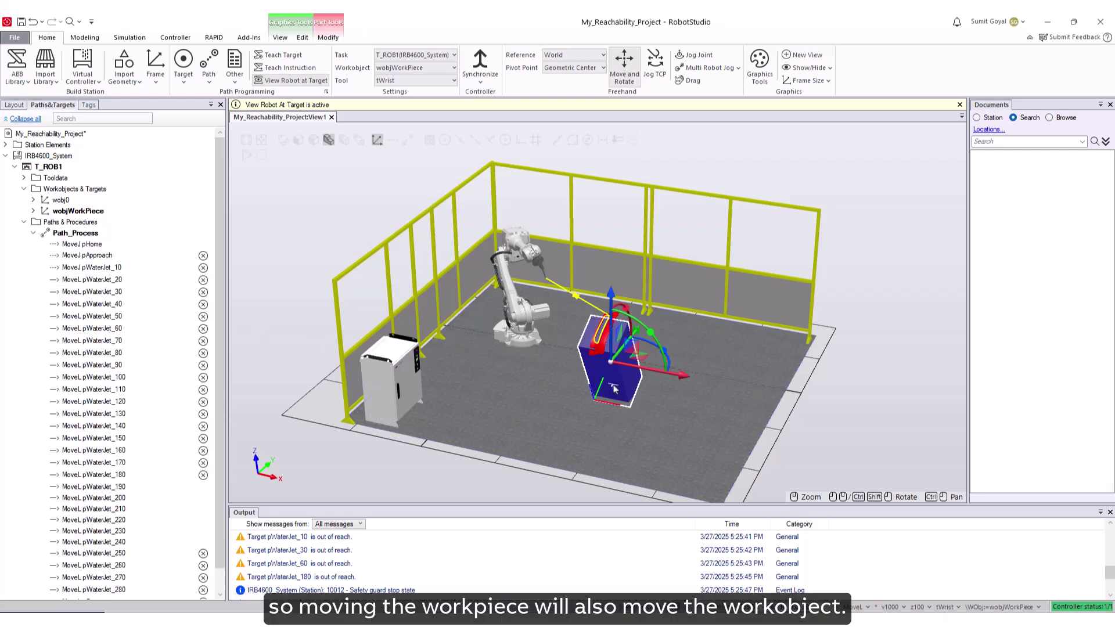
pyautogui.moveTo(663, 376); pyautogui.dragTo(635, 368)
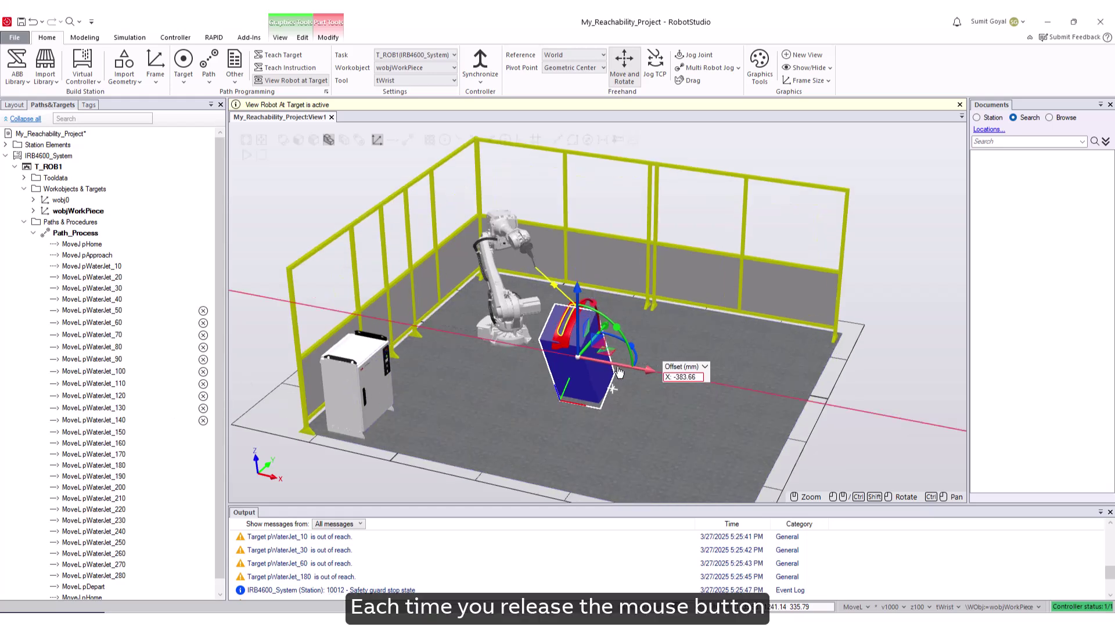
pyautogui.moveTo(621, 370); pyautogui.dragTo(608, 362)
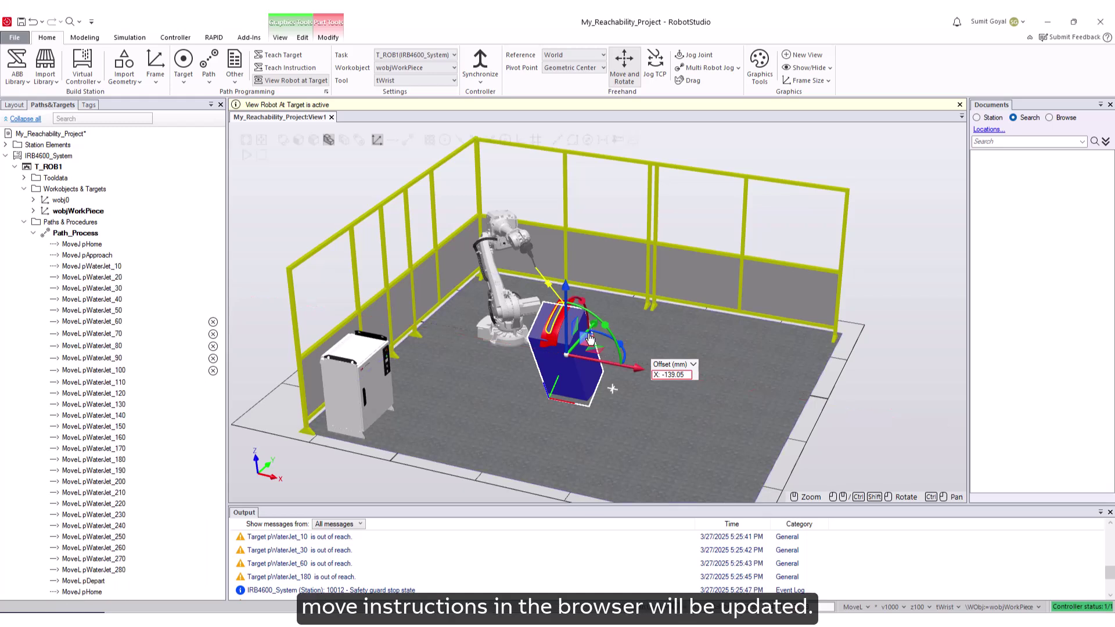
pyautogui.moveTo(577, 347); pyautogui.dragTo(590, 333)
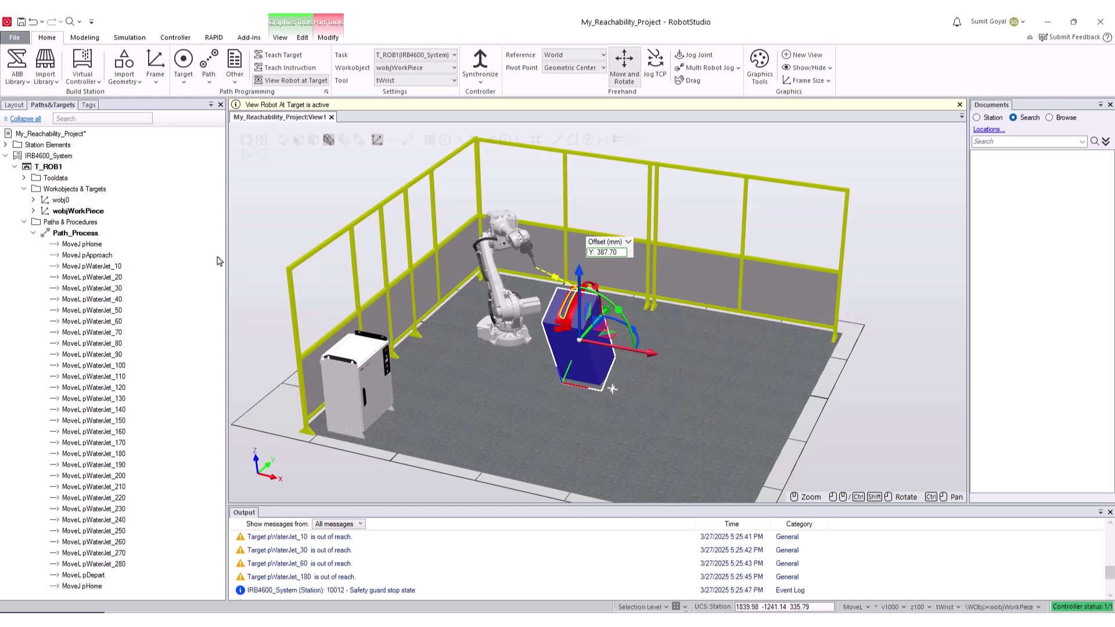
# Run Auto Configuration on all move instructions of Path_Process.
pyautogui.press('Escape')
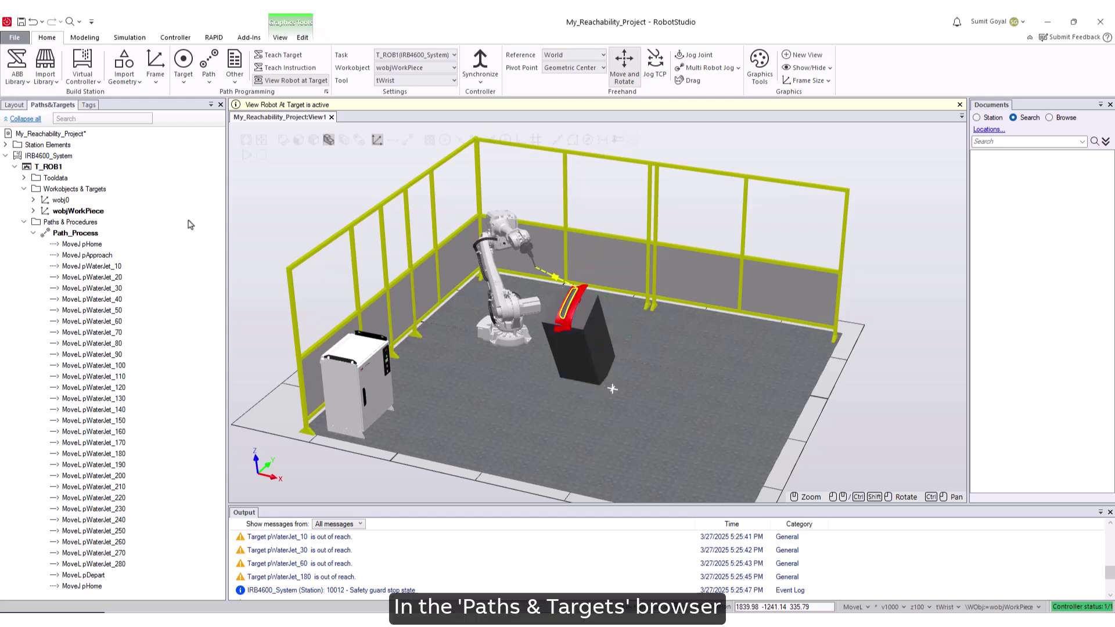
pyautogui.rightClick(84, 235)
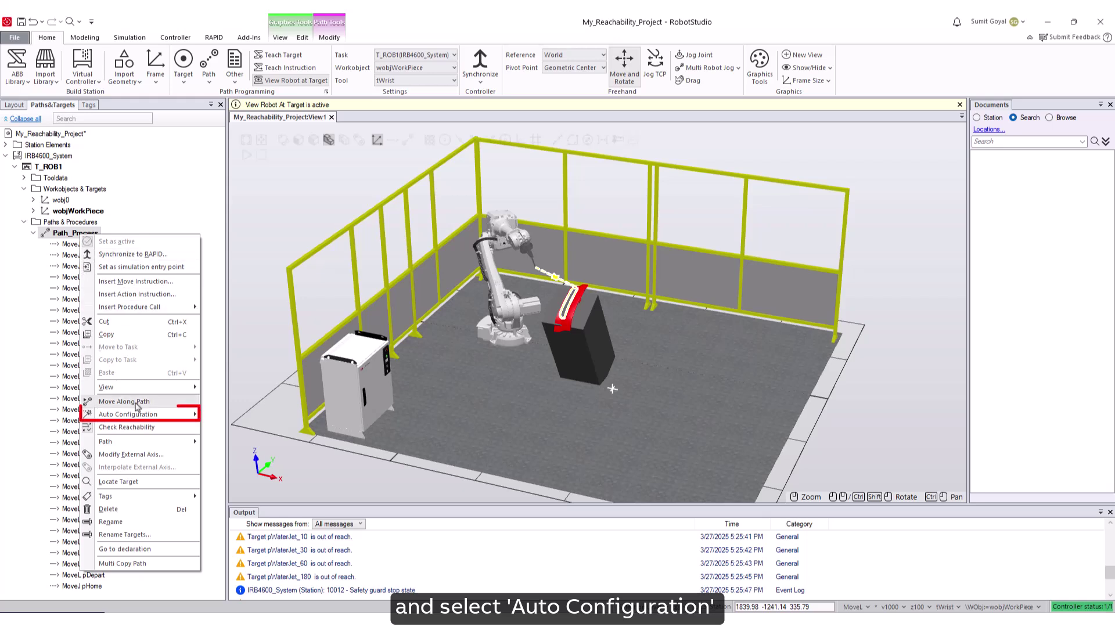
pyautogui.moveTo(156, 416)
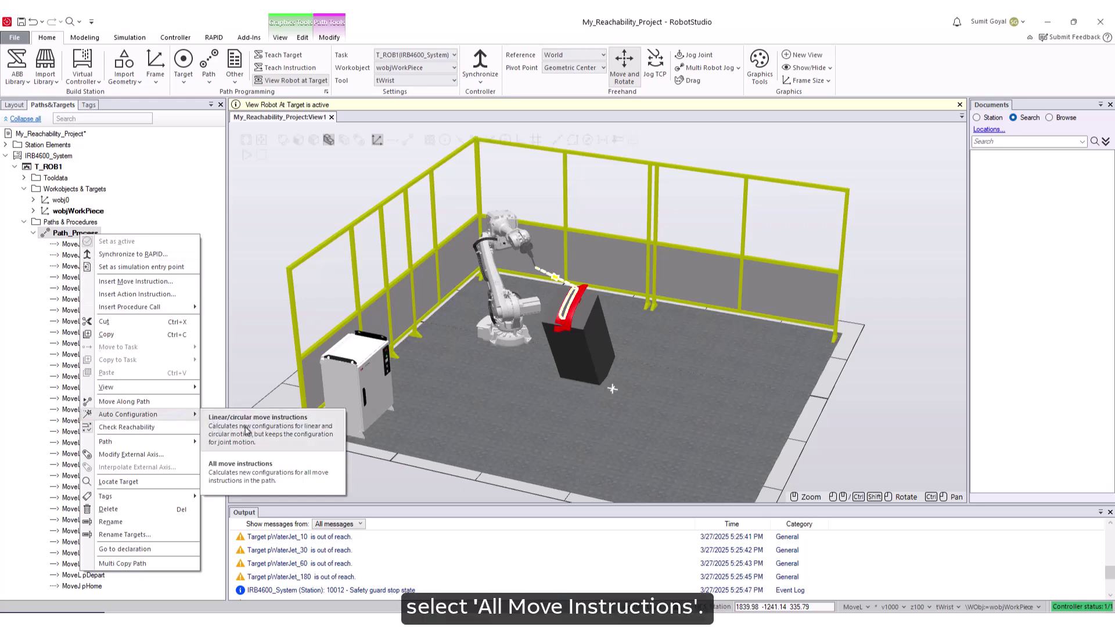
pyautogui.click(245, 464)
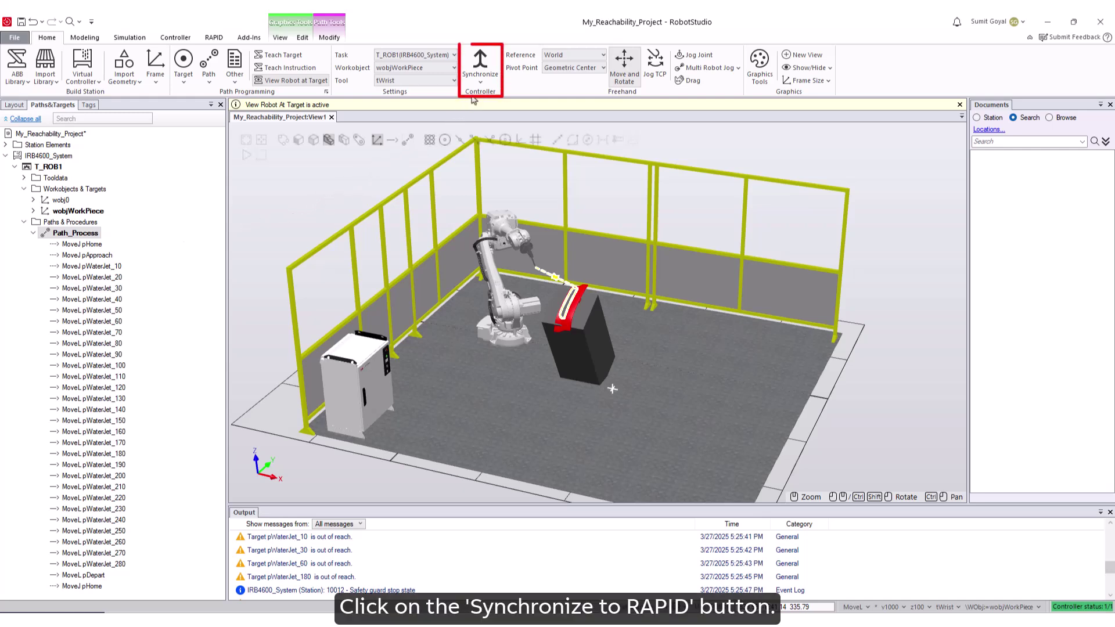
# Synchronize Path_Process to RAPID's MainModule and set it as the simulation entry point.
pyautogui.click(480, 80)
pyautogui.click(489, 106)
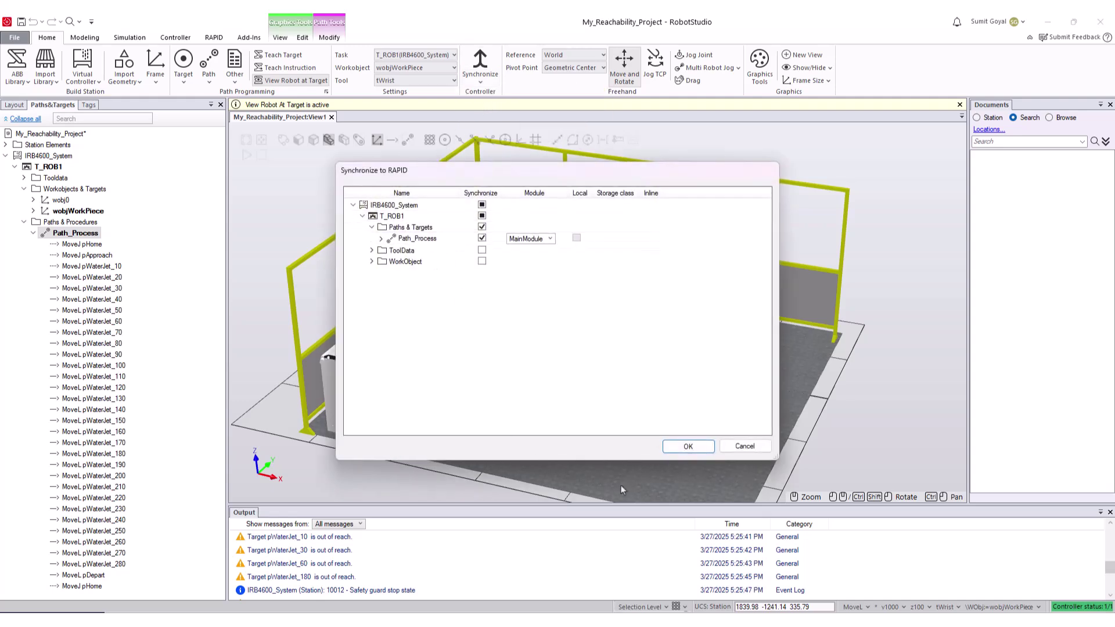
pyautogui.click(690, 447)
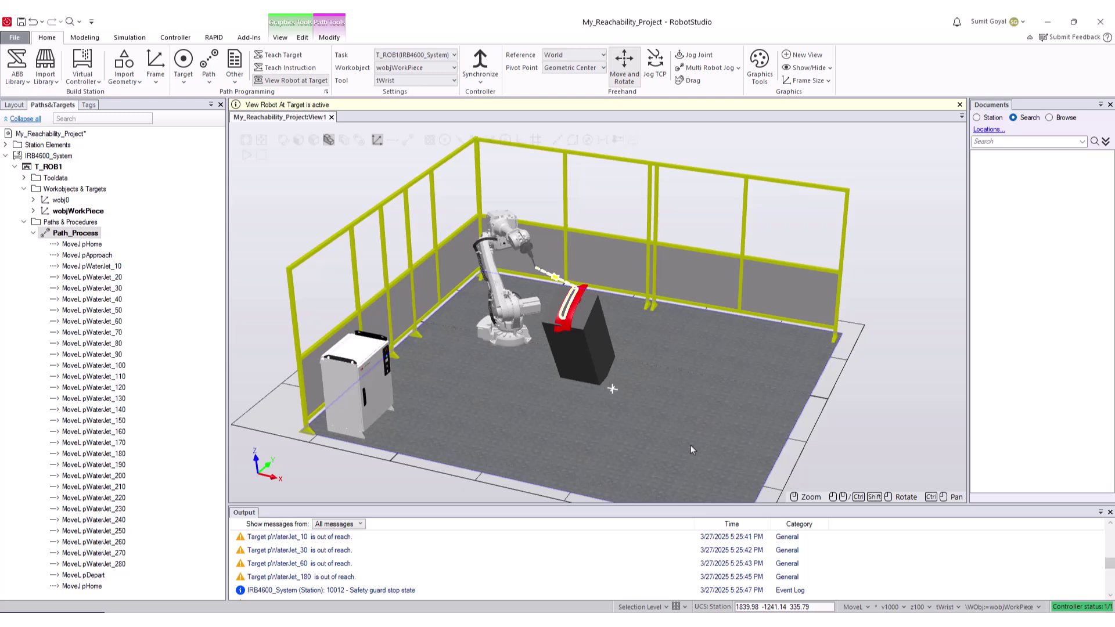
pyautogui.rightClick(85, 233)
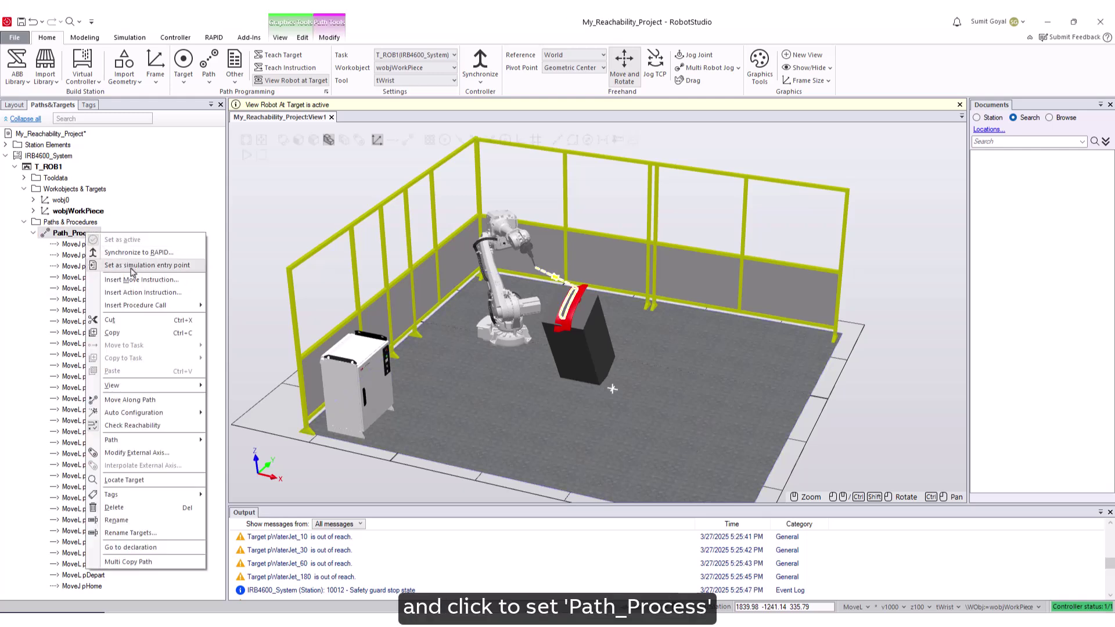
pyautogui.click(132, 266)
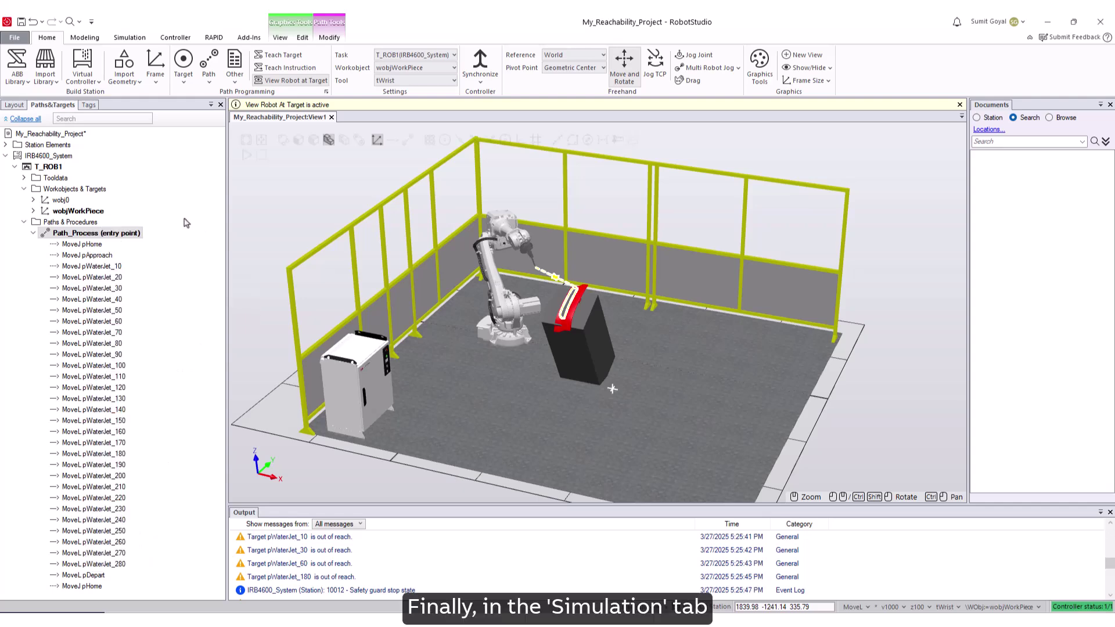
# Start the station simulation with Play in the Simulation tab.
pyautogui.click(129, 37)
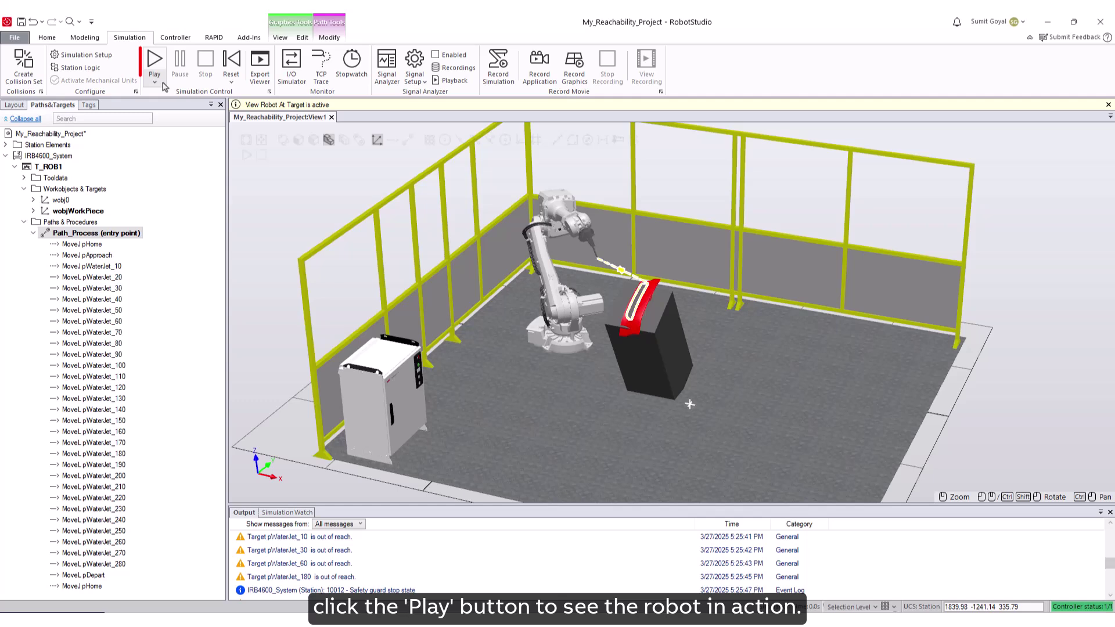
pyautogui.click(152, 61)
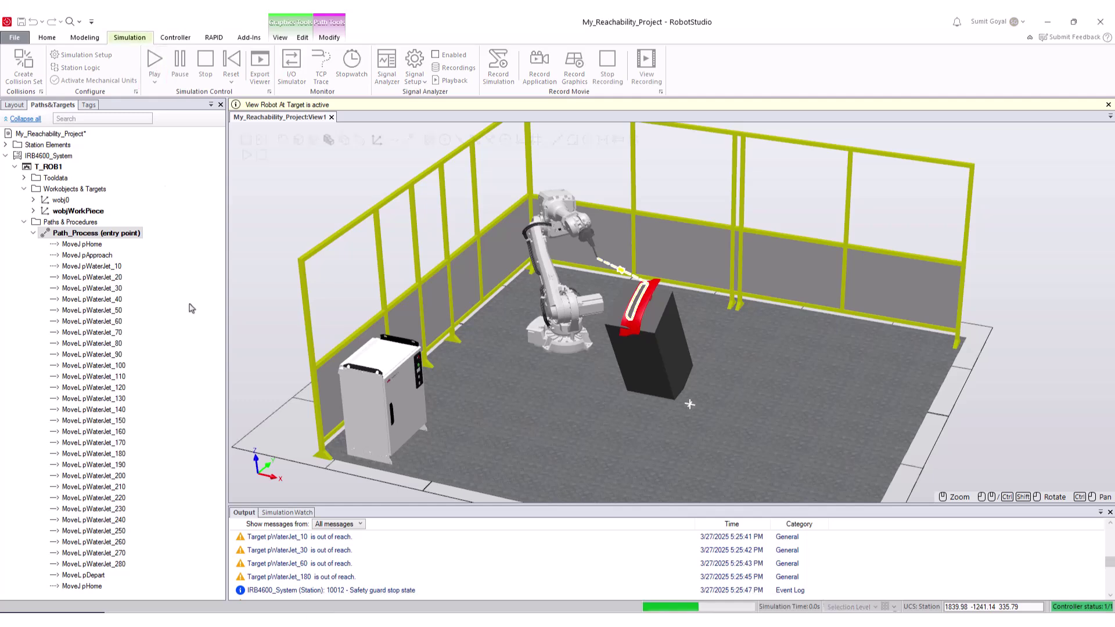